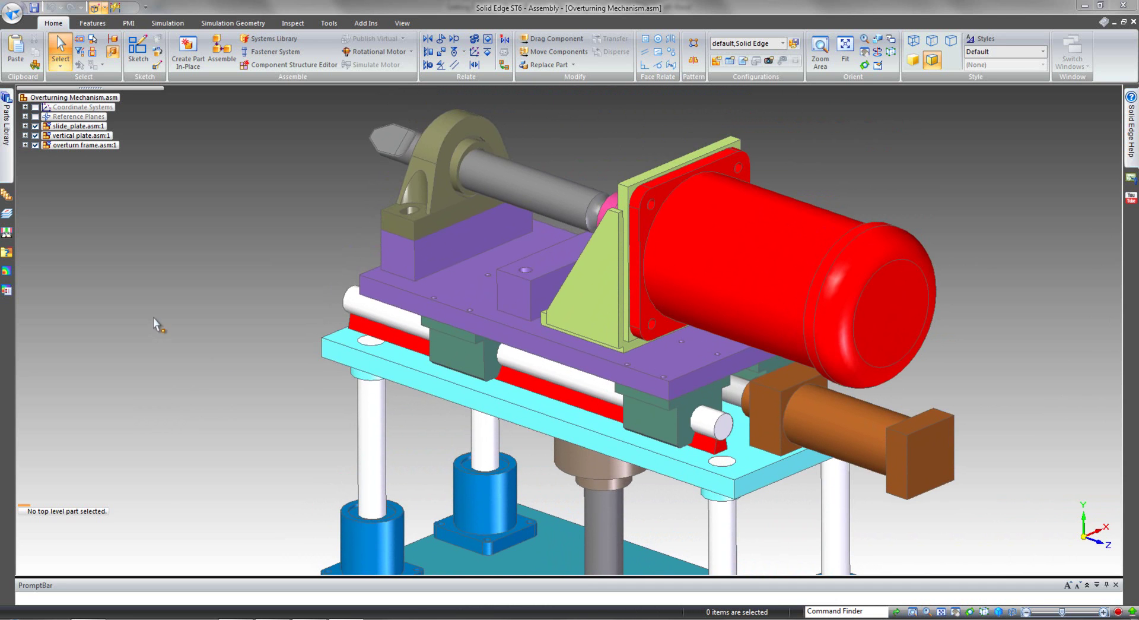
Step: Start editing the slide_plate.asm subassembly in place within the overturning mechanism
right_click(80, 127)
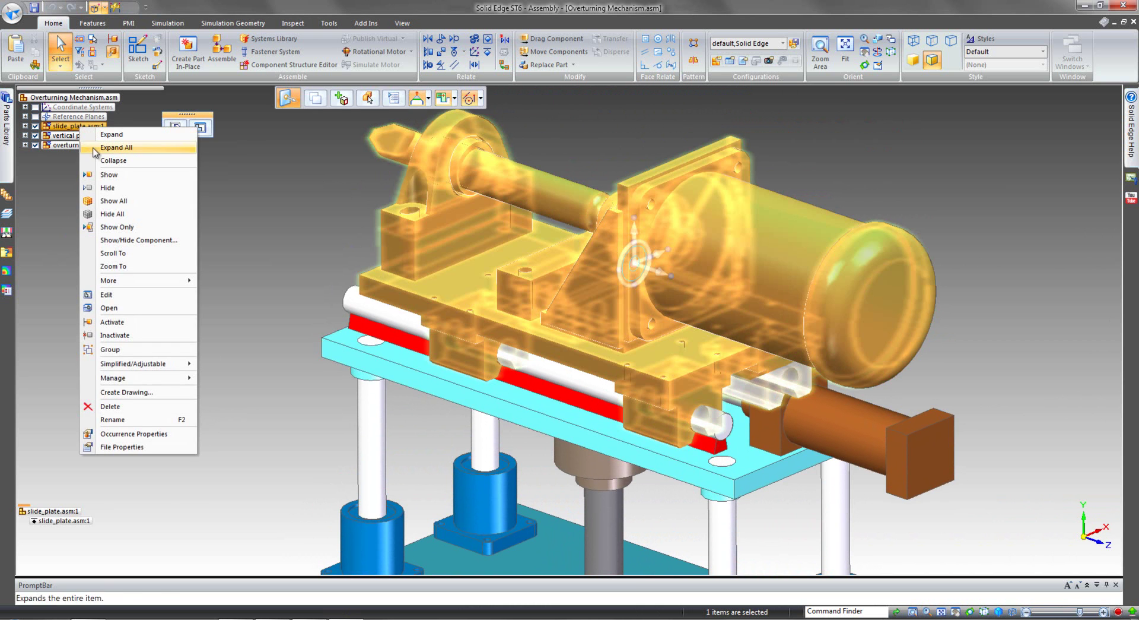
click(119, 297)
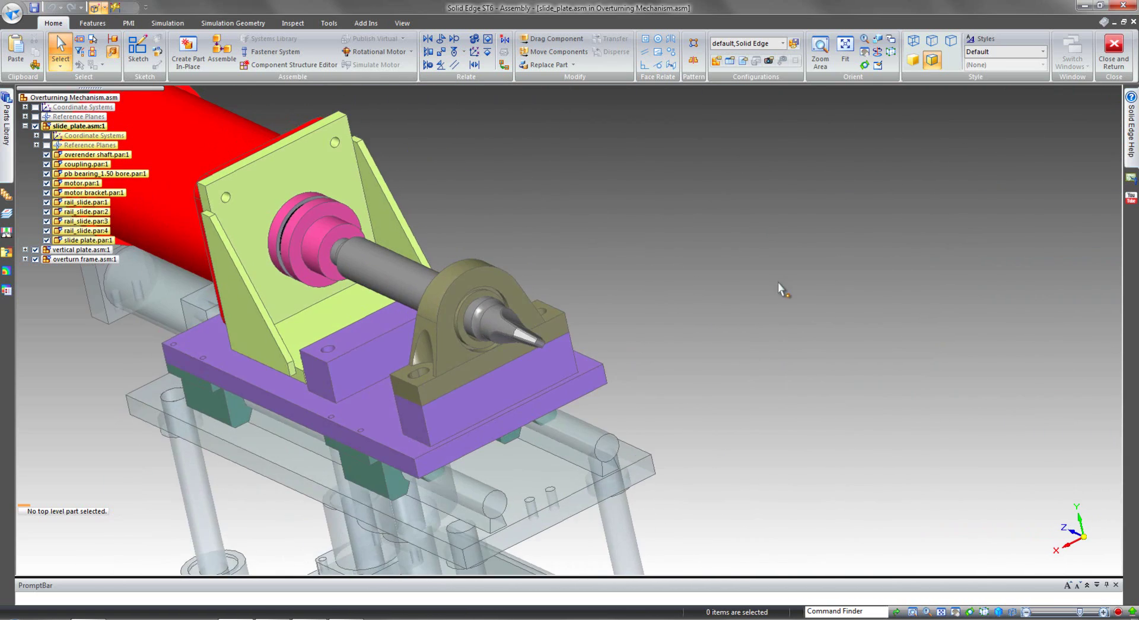
right_drag(778, 281, 777, 253)
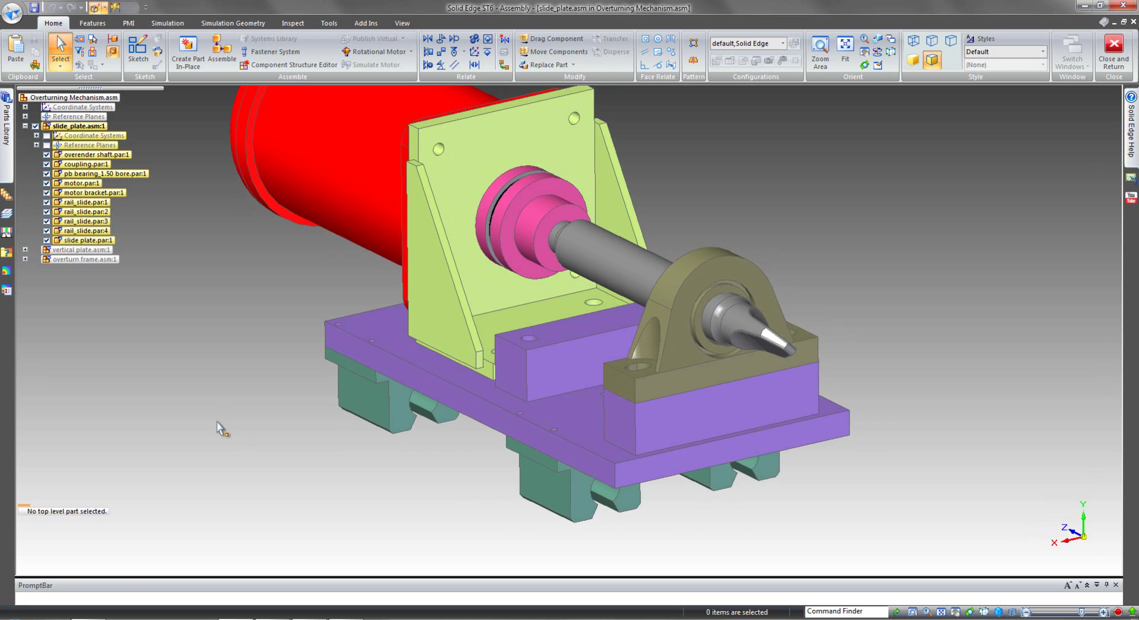
Step: Select the whole slide plate with part priority, and clear the selection
click(61, 65)
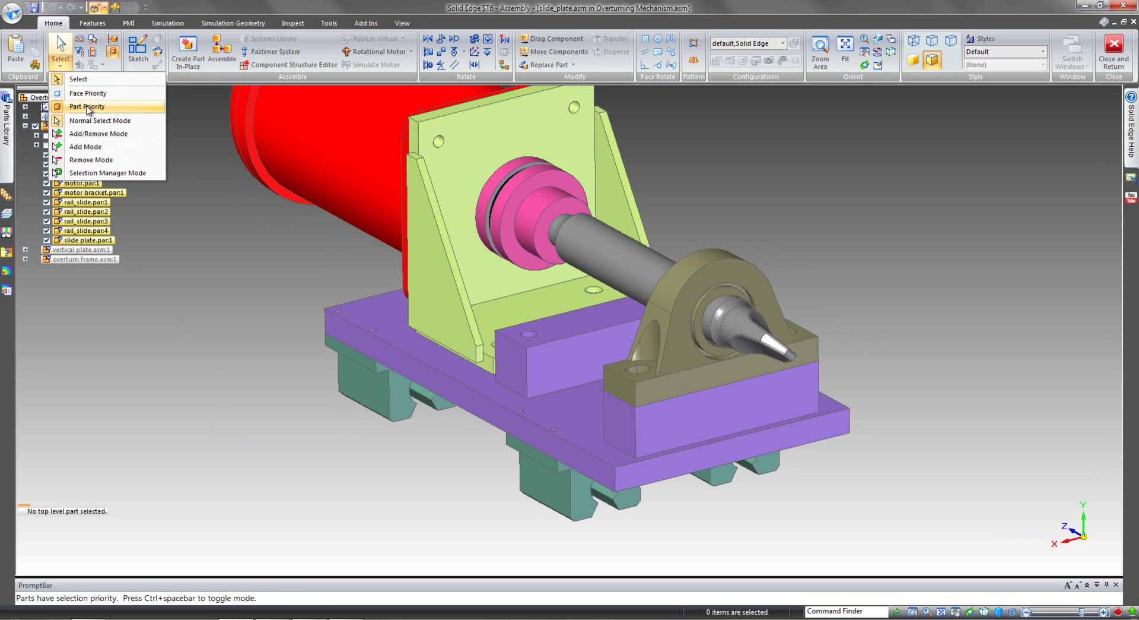
click(254, 389)
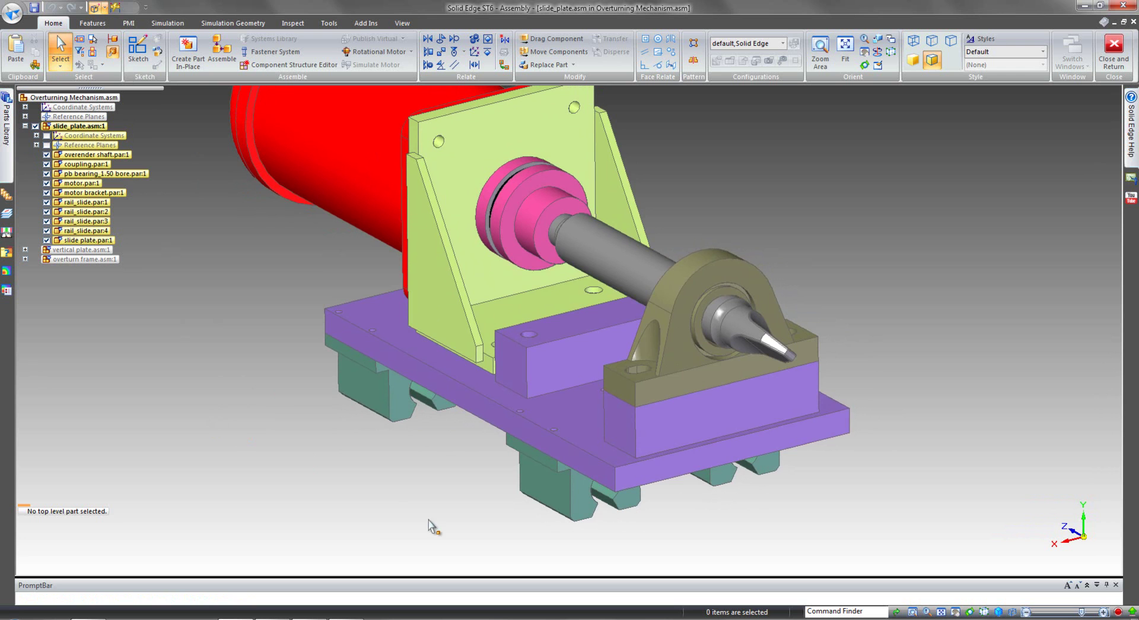
click(632, 469)
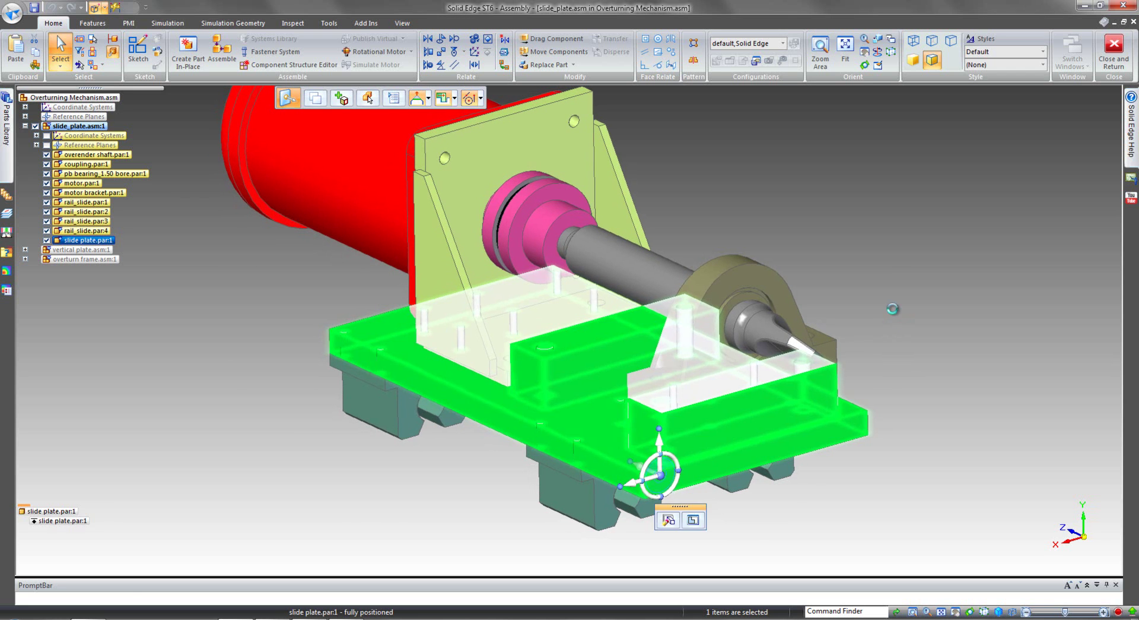
click(890, 308)
Step: Switch selection to face priority so individual faces of the slide plate and bearing can be picked
click(61, 66)
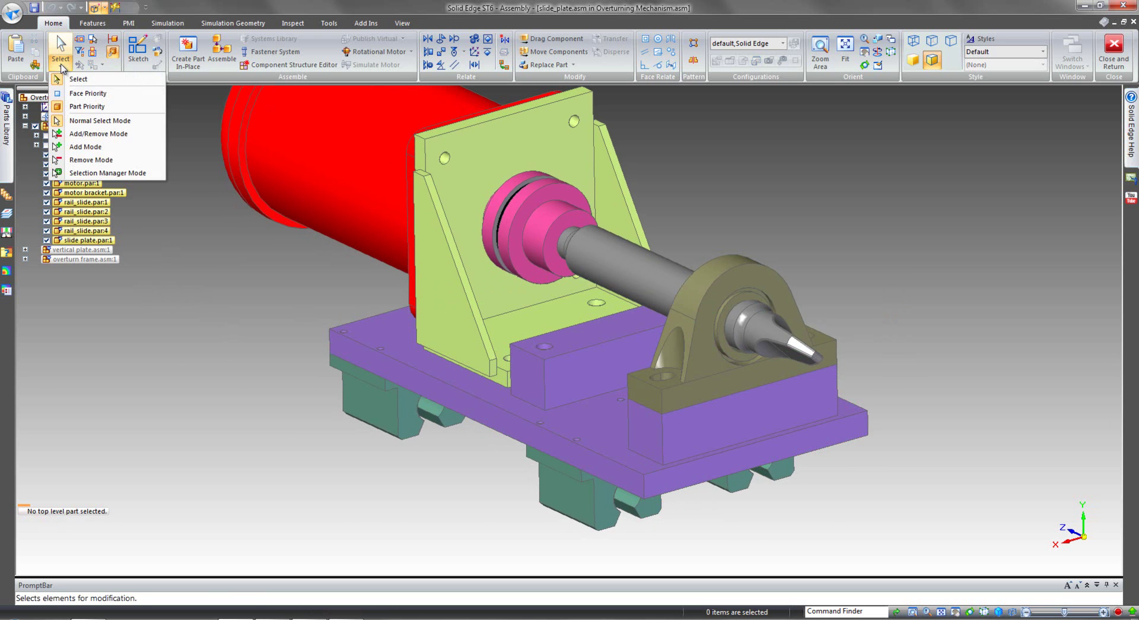
click(82, 94)
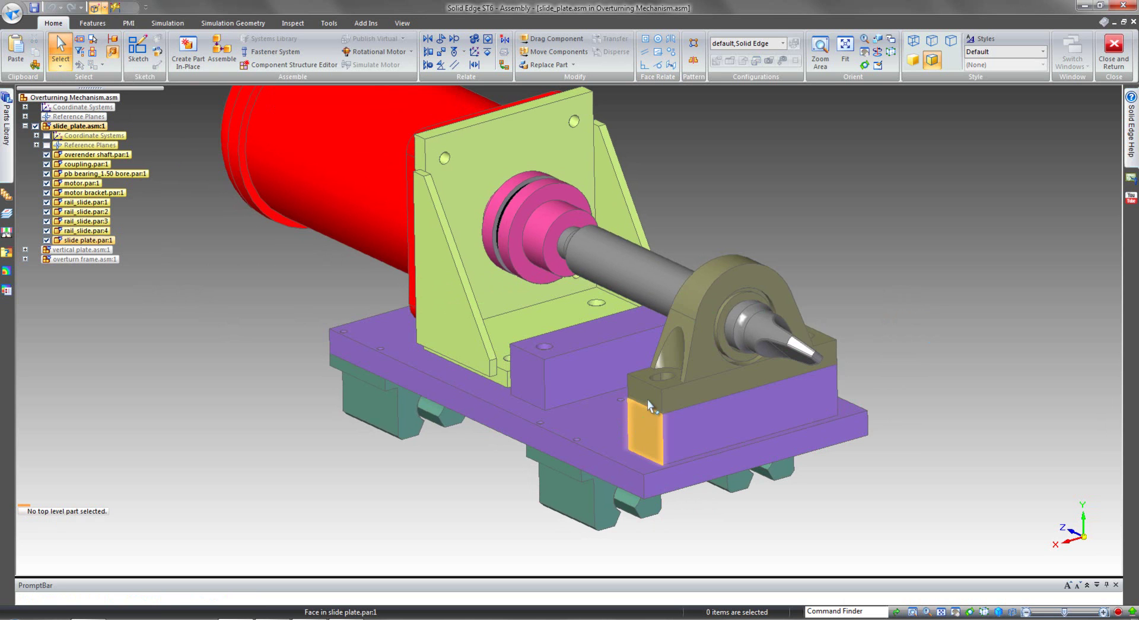
middle_drag(1014, 315, 988, 308)
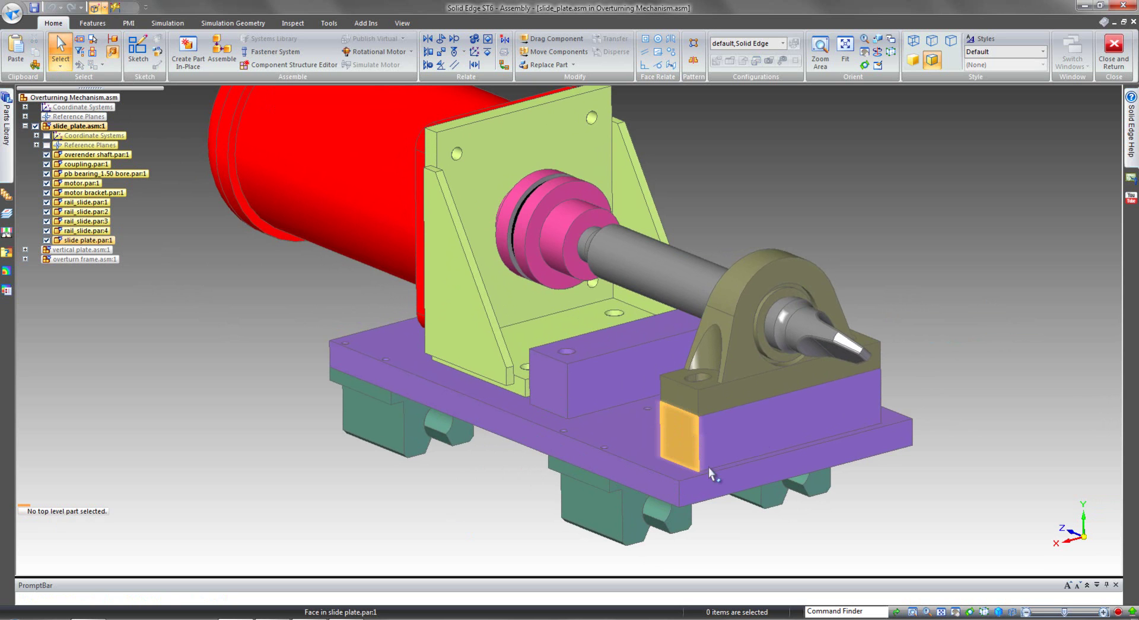
middle_drag(1060, 385, 1068, 369)
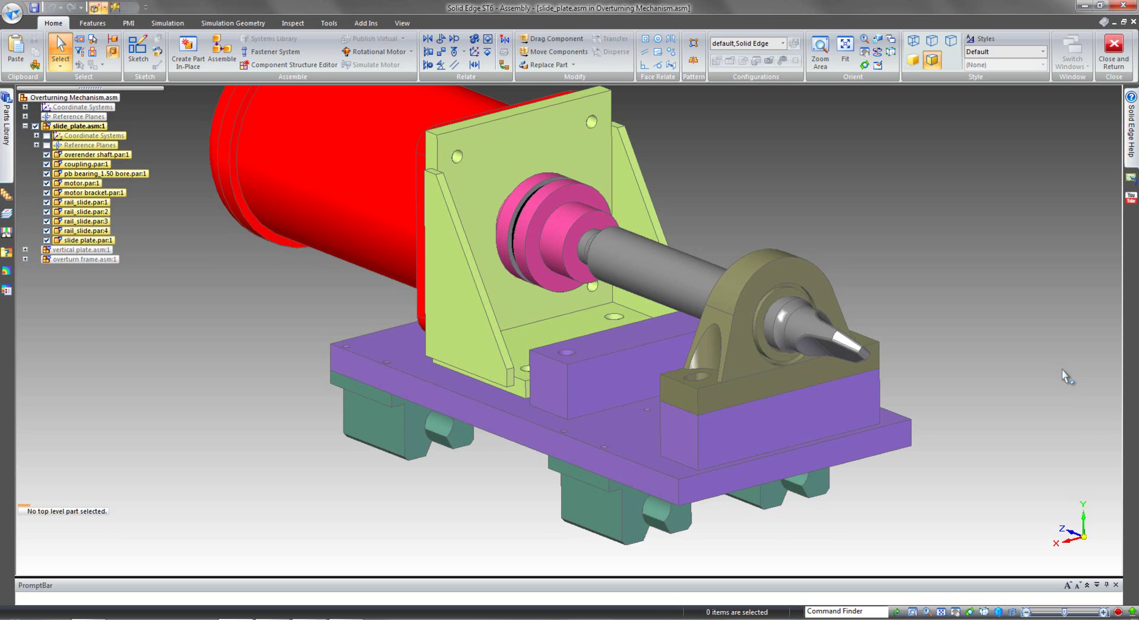
middle_drag(976, 319, 1004, 348)
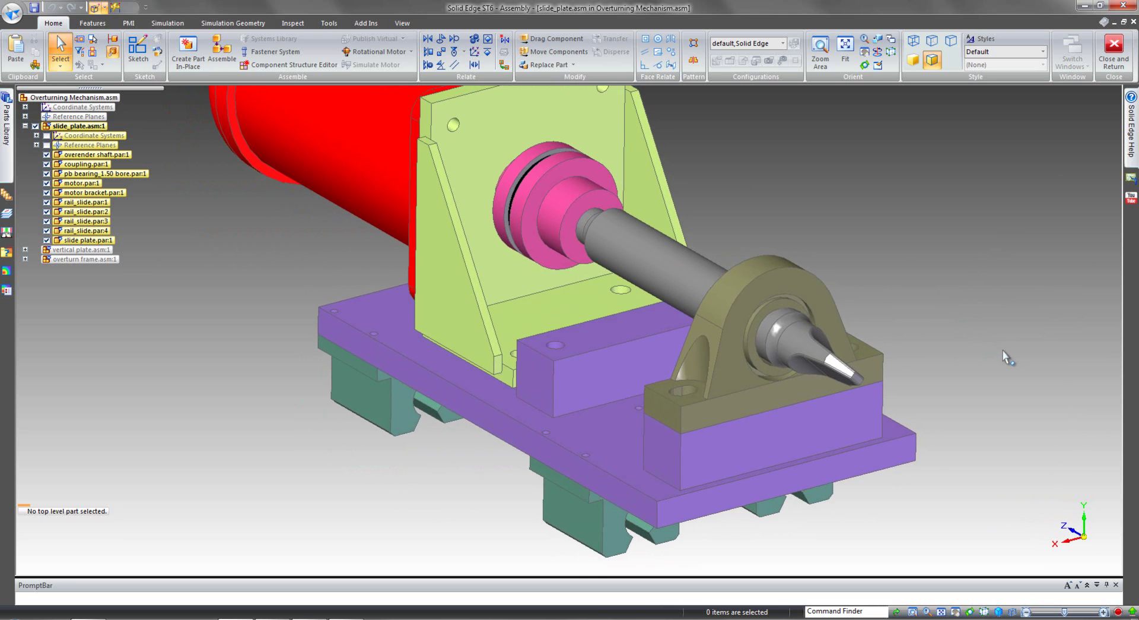
scroll(1001, 351, up, 3)
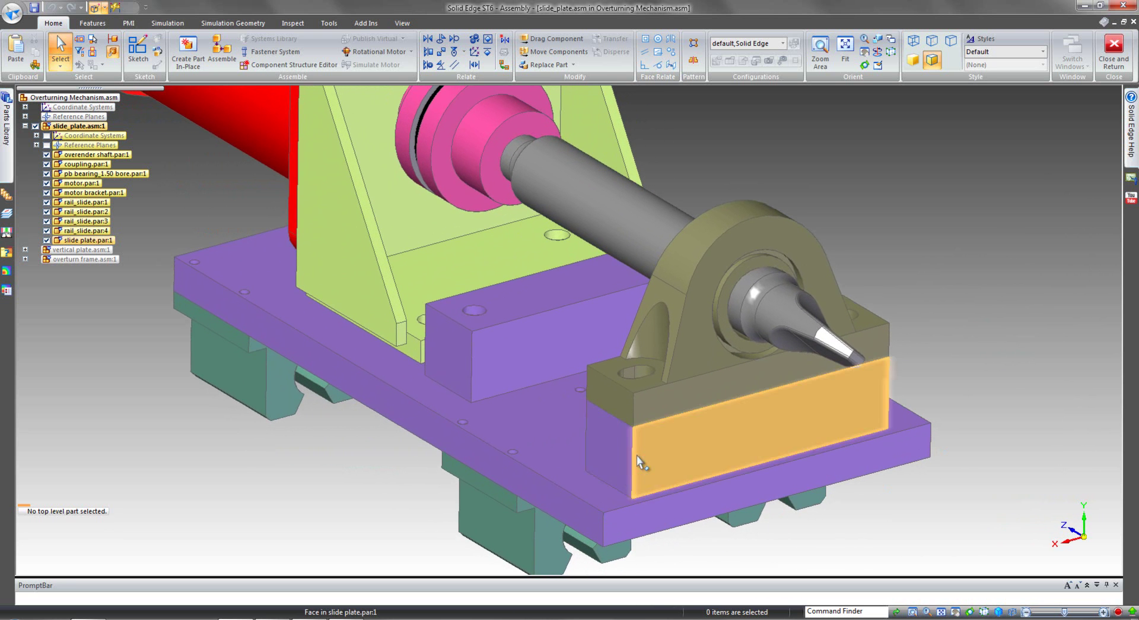
middle_drag(1015, 294, 1008, 298)
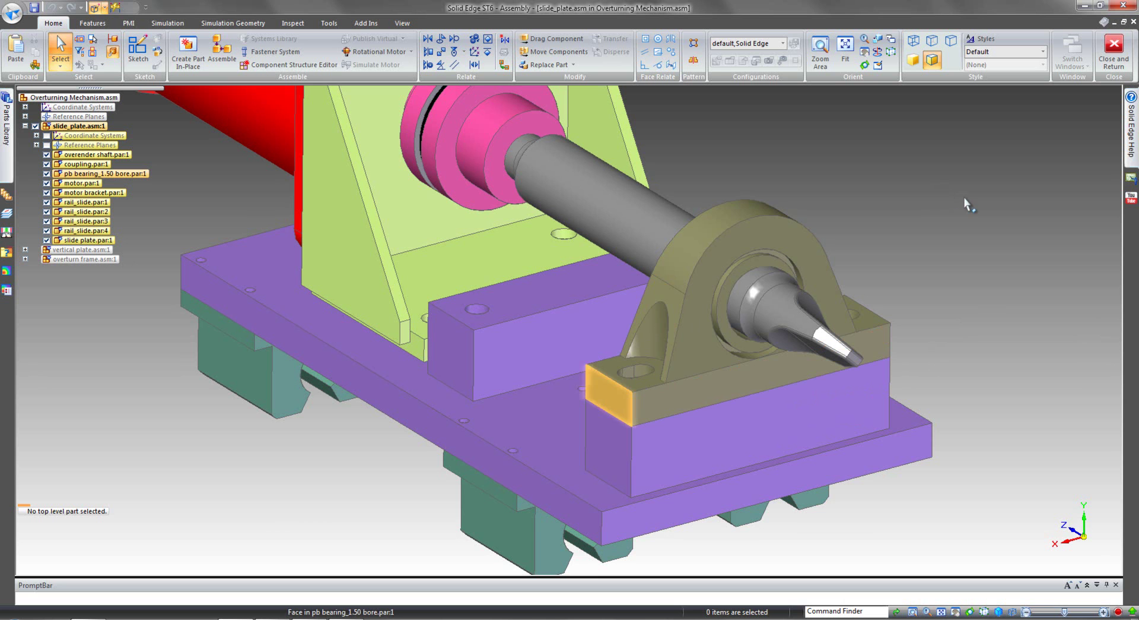
middle_drag(958, 194, 967, 201)
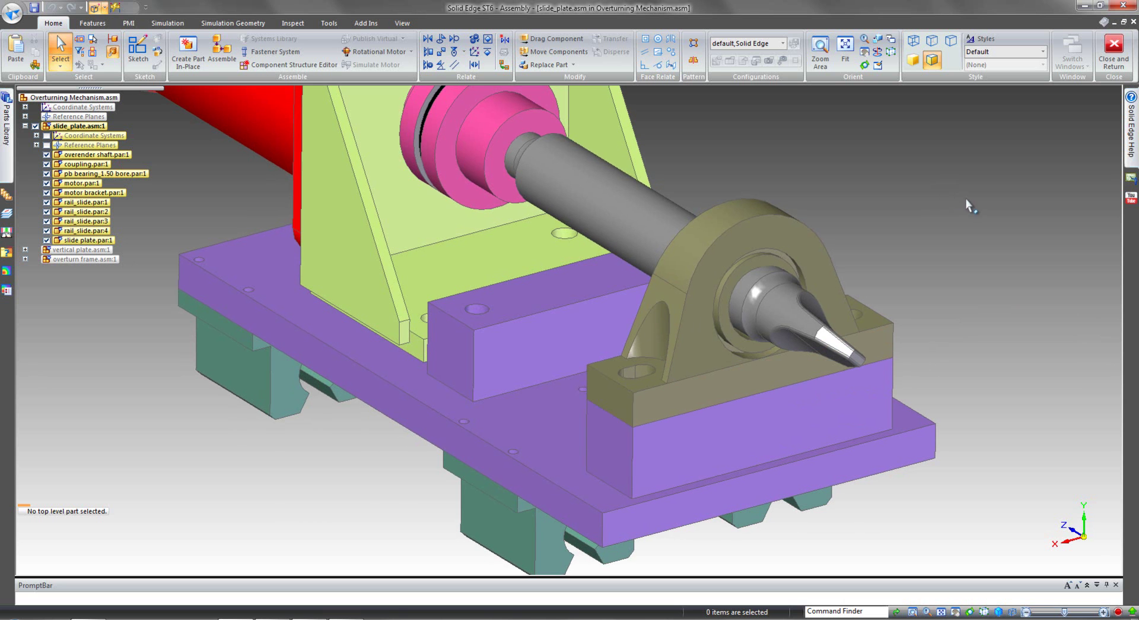
Step: Try to move the end face of the slide plate's block under the bearing outward by about 0.42 in
click(600, 452)
middle_drag(408, 509, 423, 508)
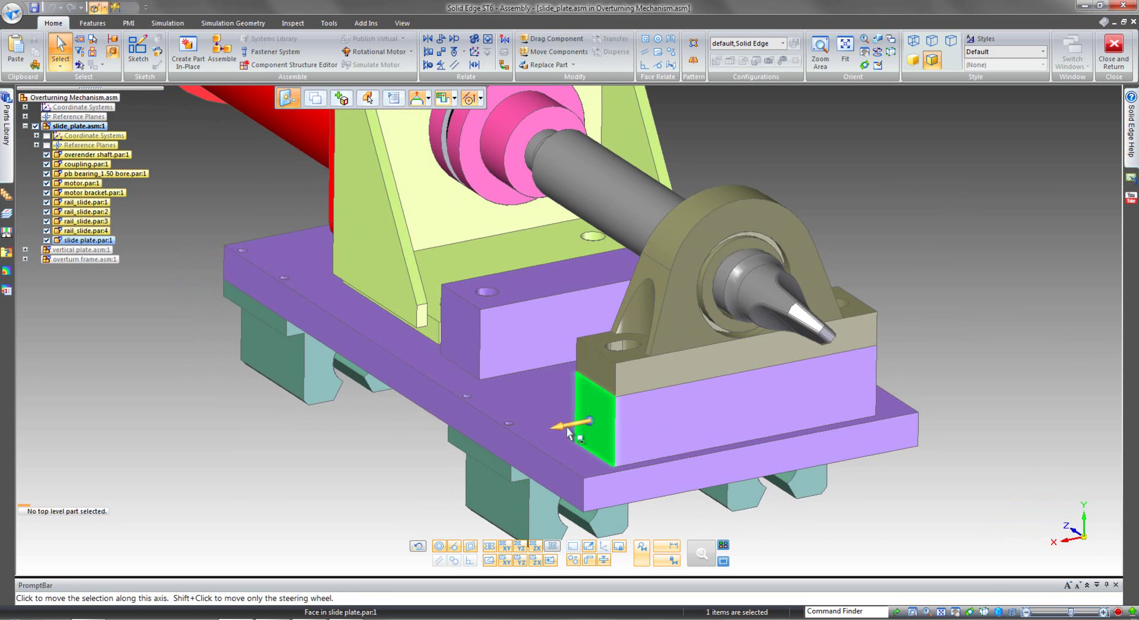
click(590, 421)
click(383, 462)
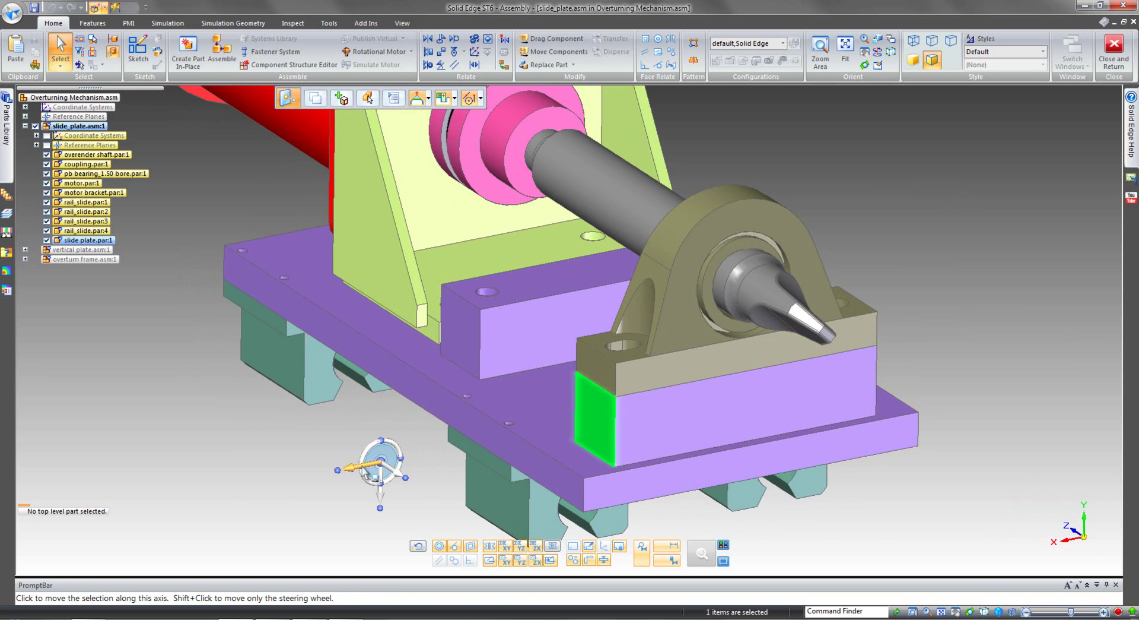
click(359, 467)
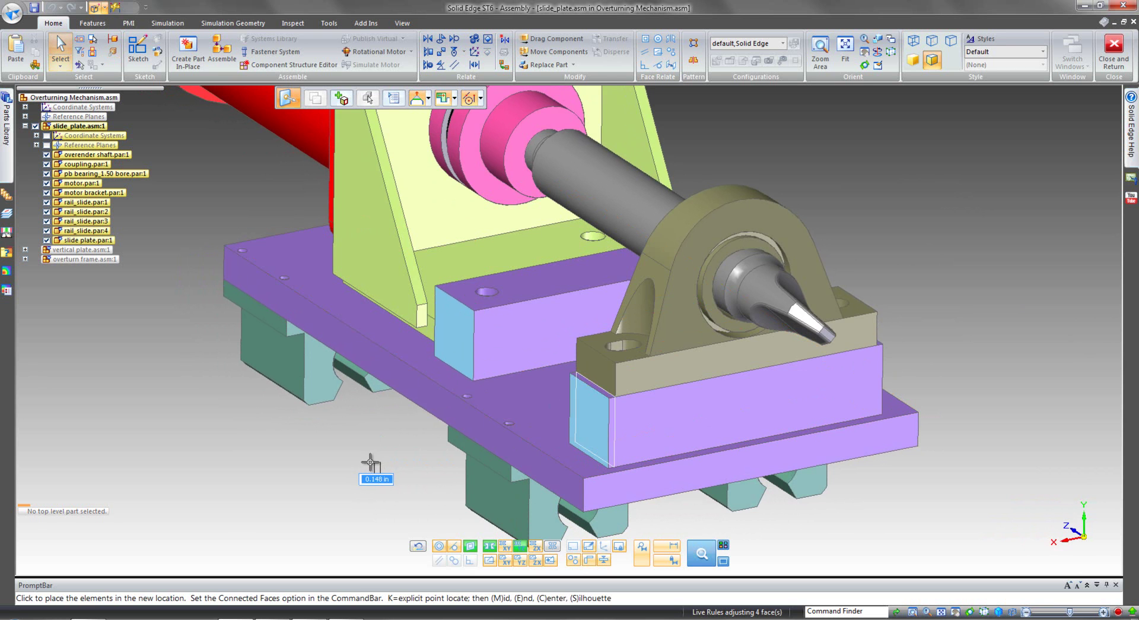
middle_drag(369, 462, 369, 461)
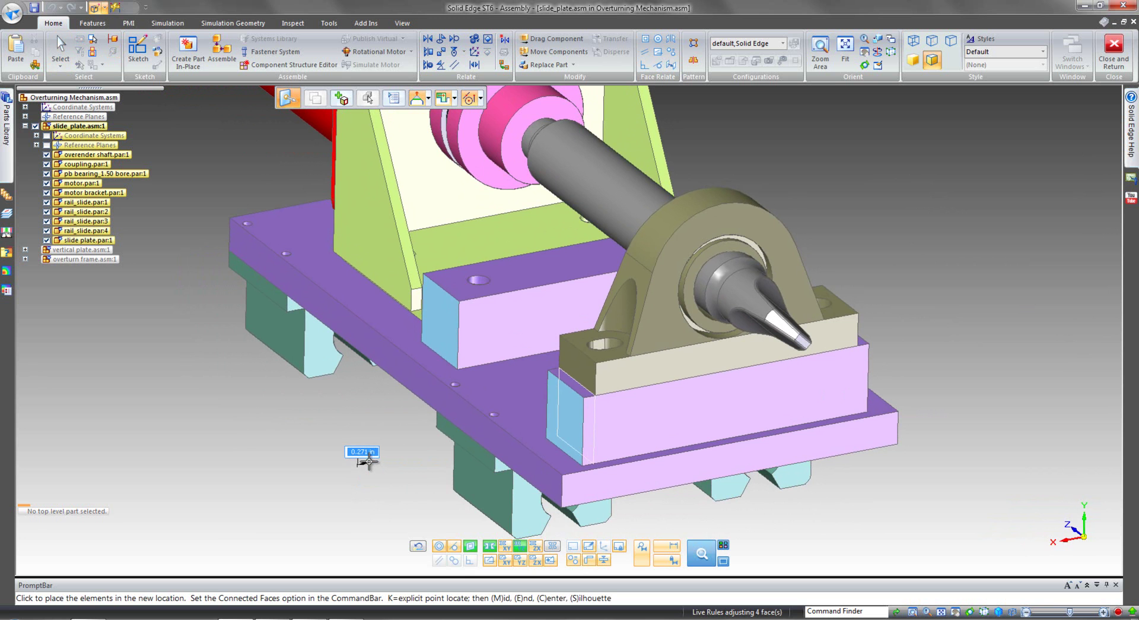
middle_drag(363, 462, 363, 464)
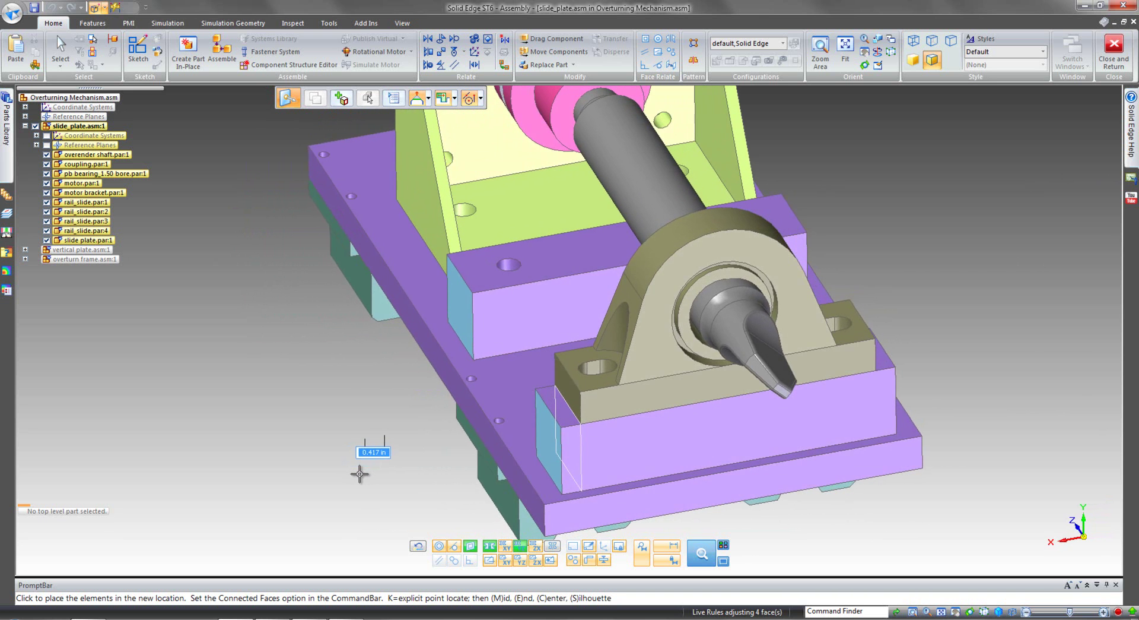
click(364, 472)
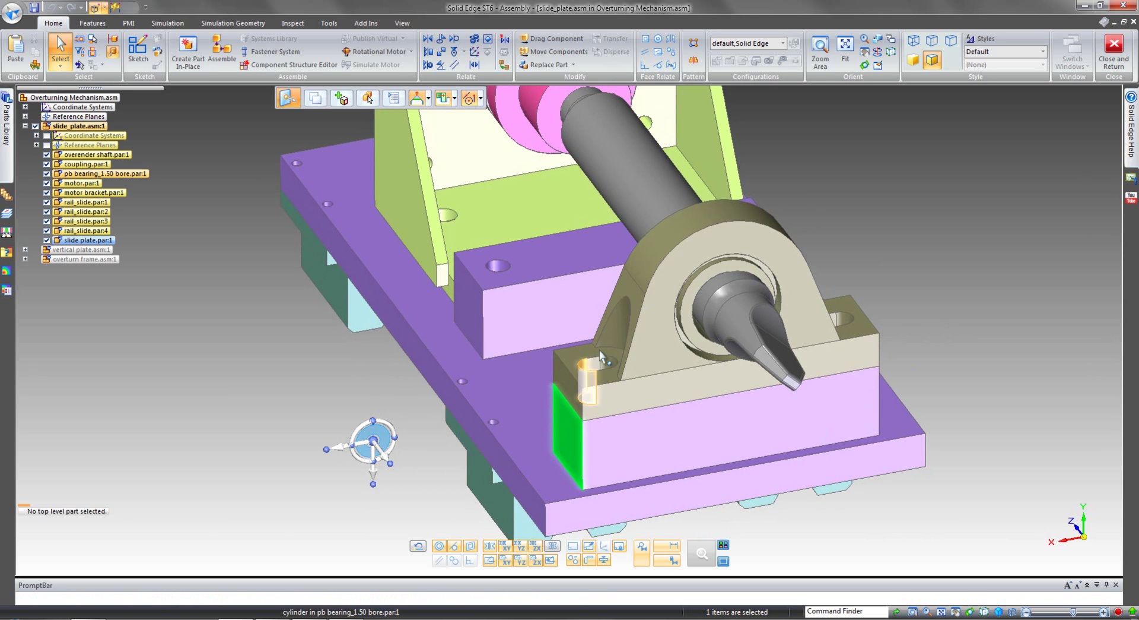
click(1011, 291)
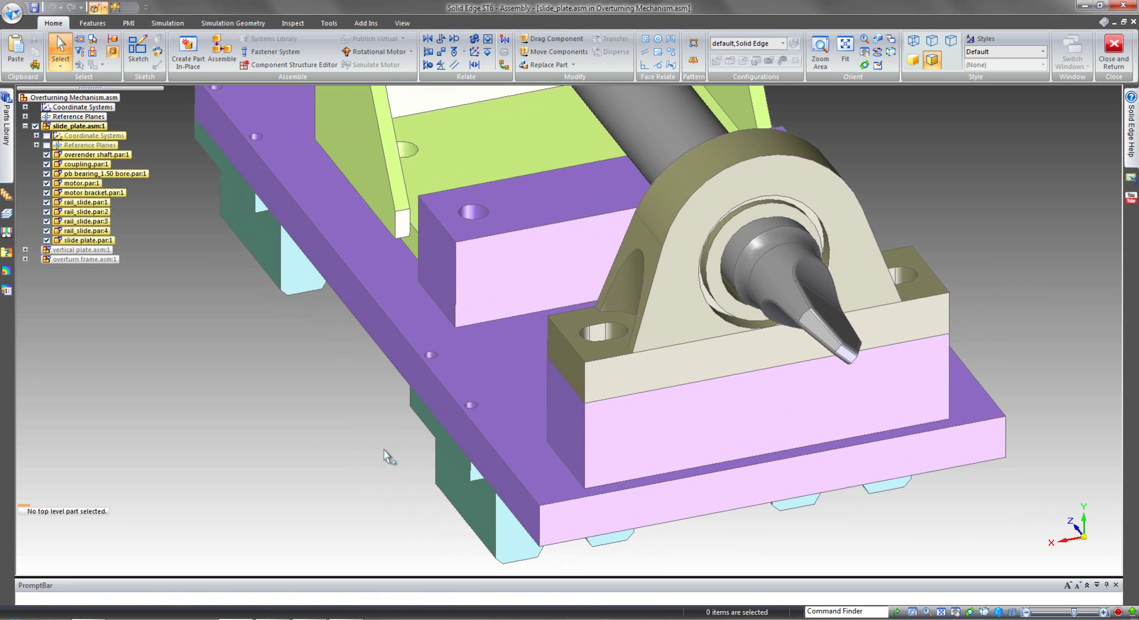
Step: Select the aligned end faces of the slide plate's front block and the bearing, and place the steering wheel clear of the model
click(568, 403)
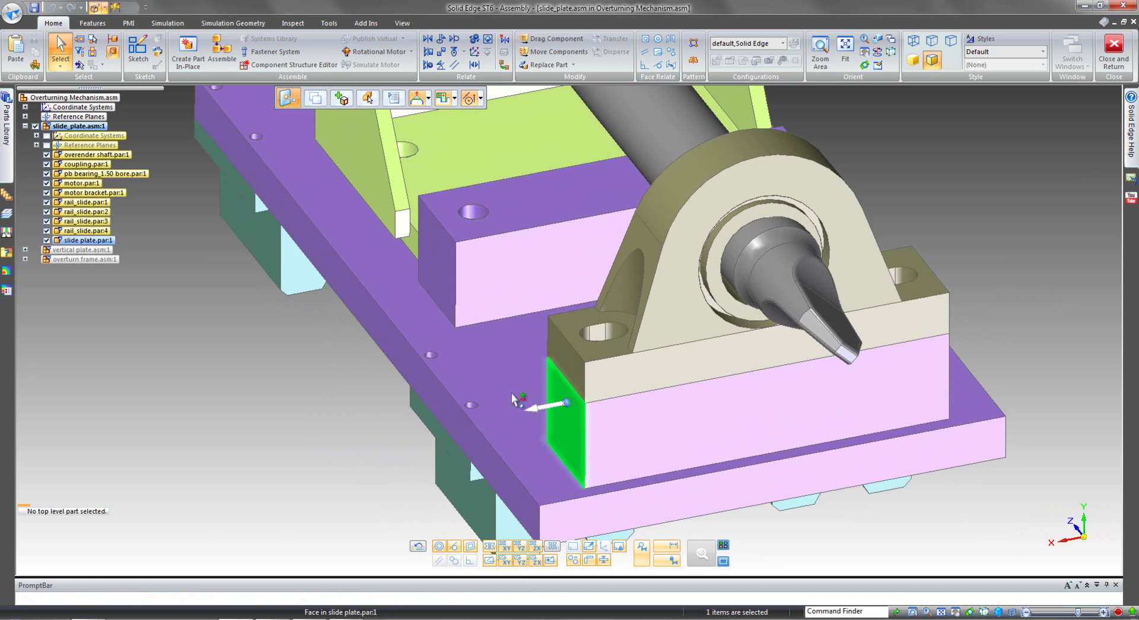
ctrl+click(566, 361)
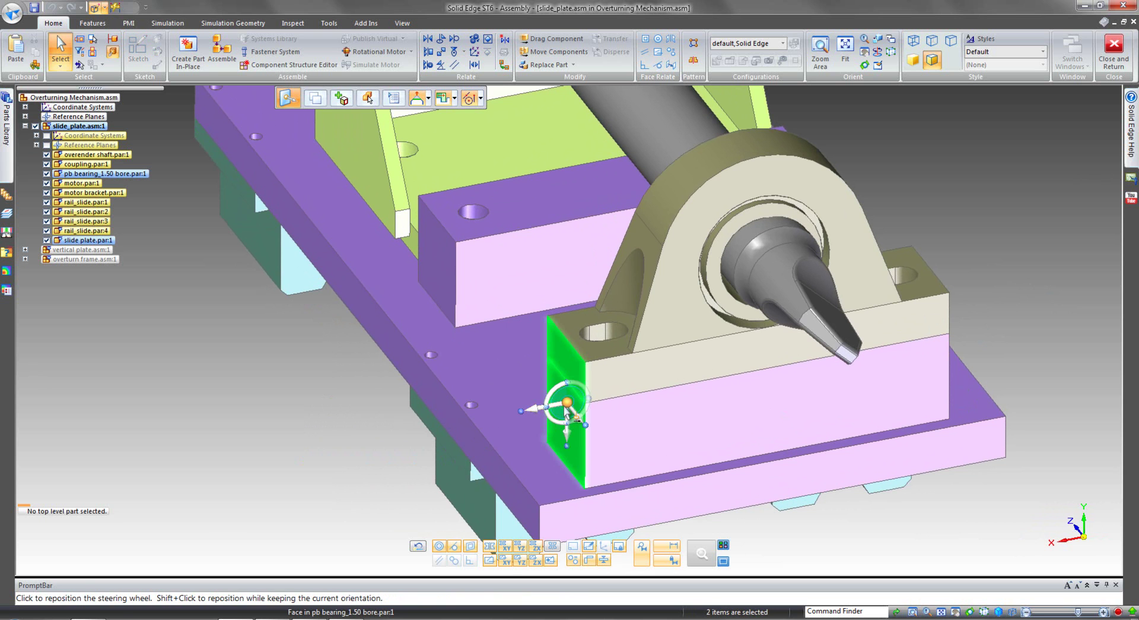
drag(567, 402, 350, 412)
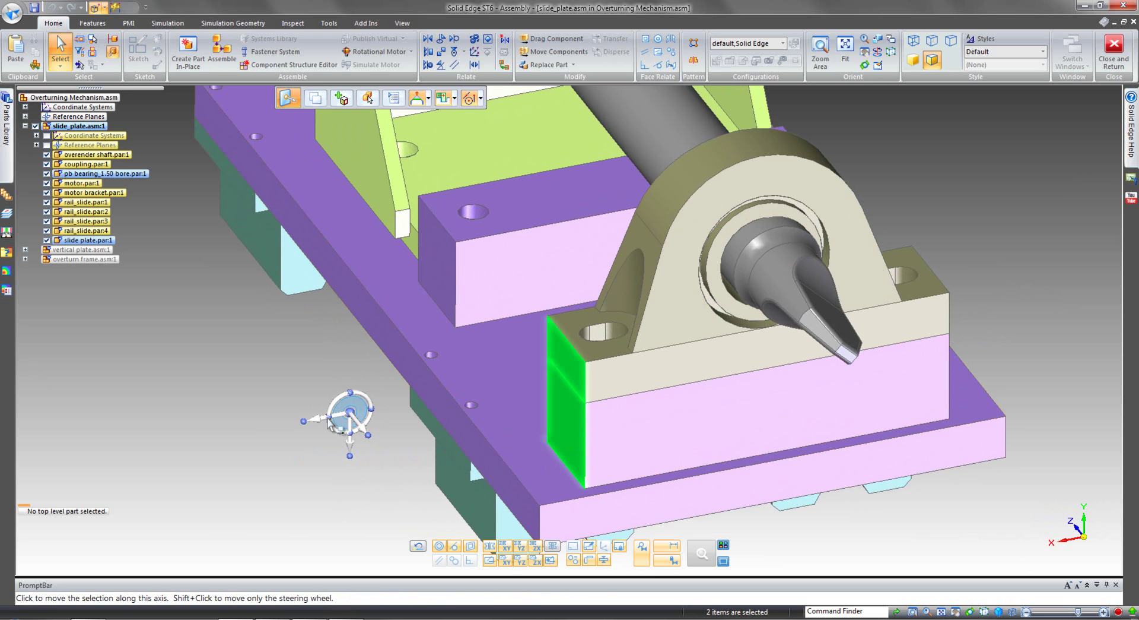
Step: Try to move the block and bearing end faces outward together by about 0.3 in
click(345, 417)
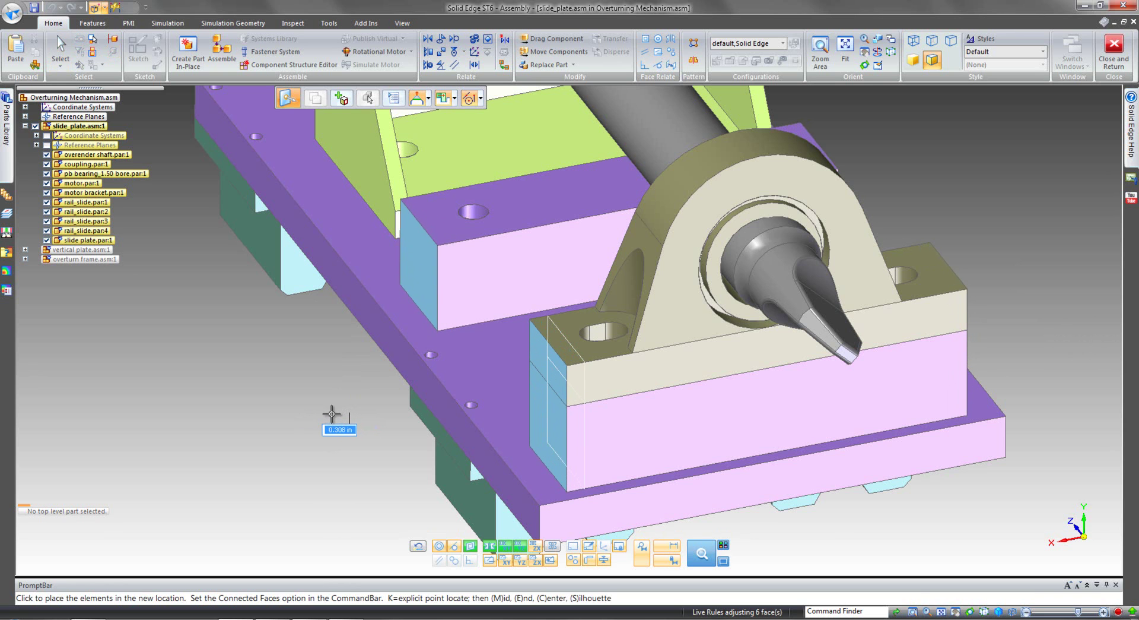
click(331, 414)
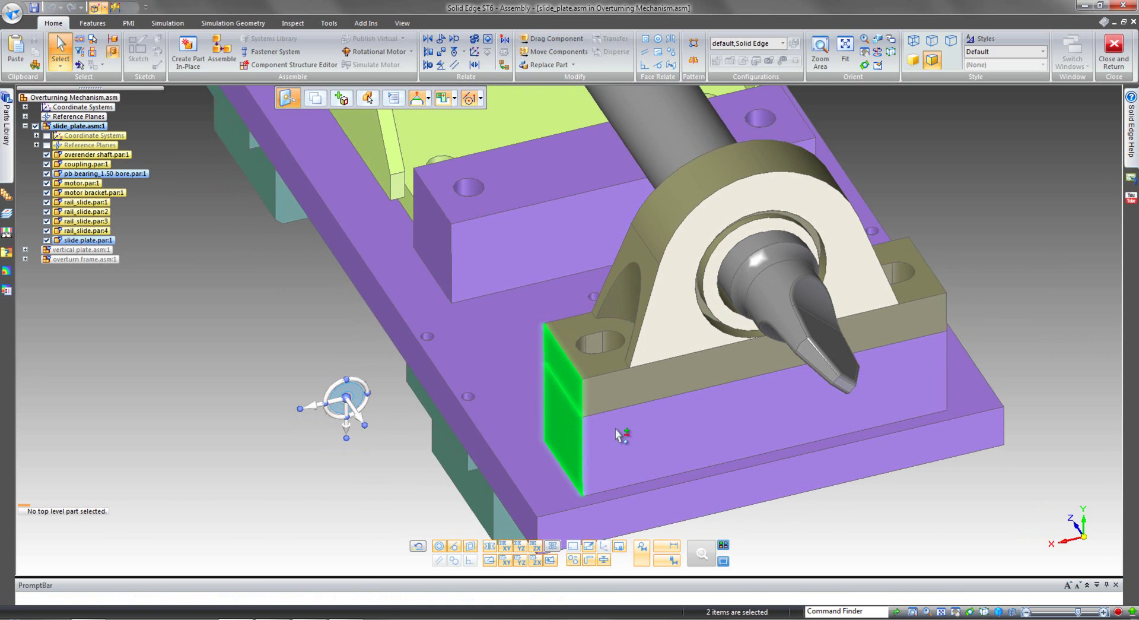
Step: Add the cylindrical slide plate hole beneath the bearing's slot to the selected end faces
middle_drag(308, 452, 394, 457)
scroll(361, 490, up, 3)
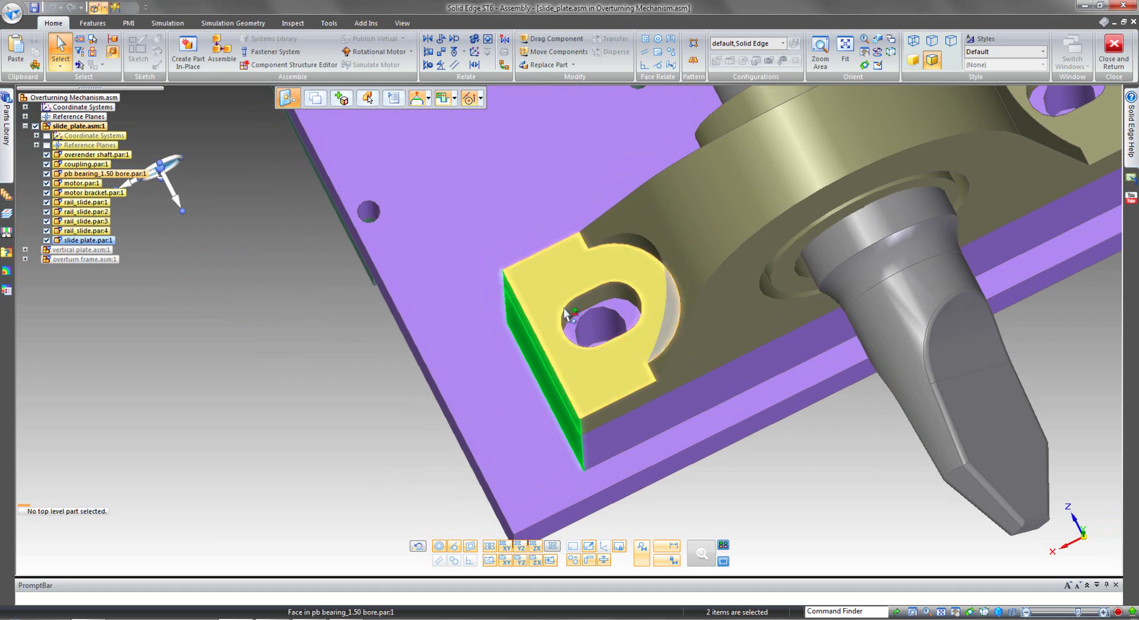
middle_drag(275, 436, 320, 444)
click(597, 351)
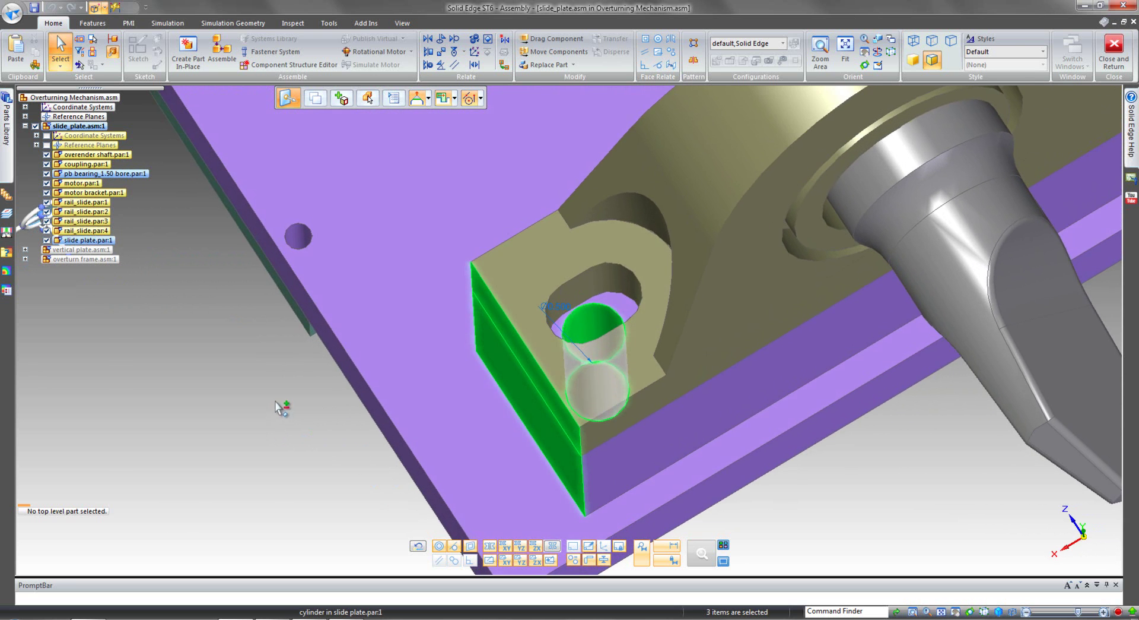
Step: Add the bearing's mounting slot to the selection with the Selection Manager's Feature recognition
click(60, 65)
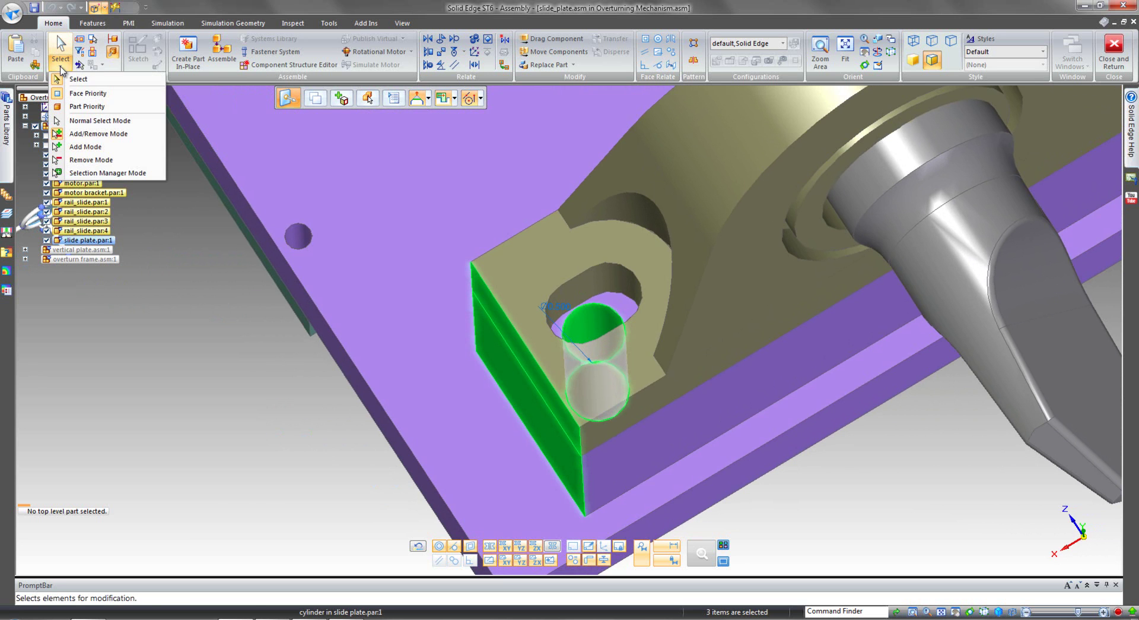
click(95, 172)
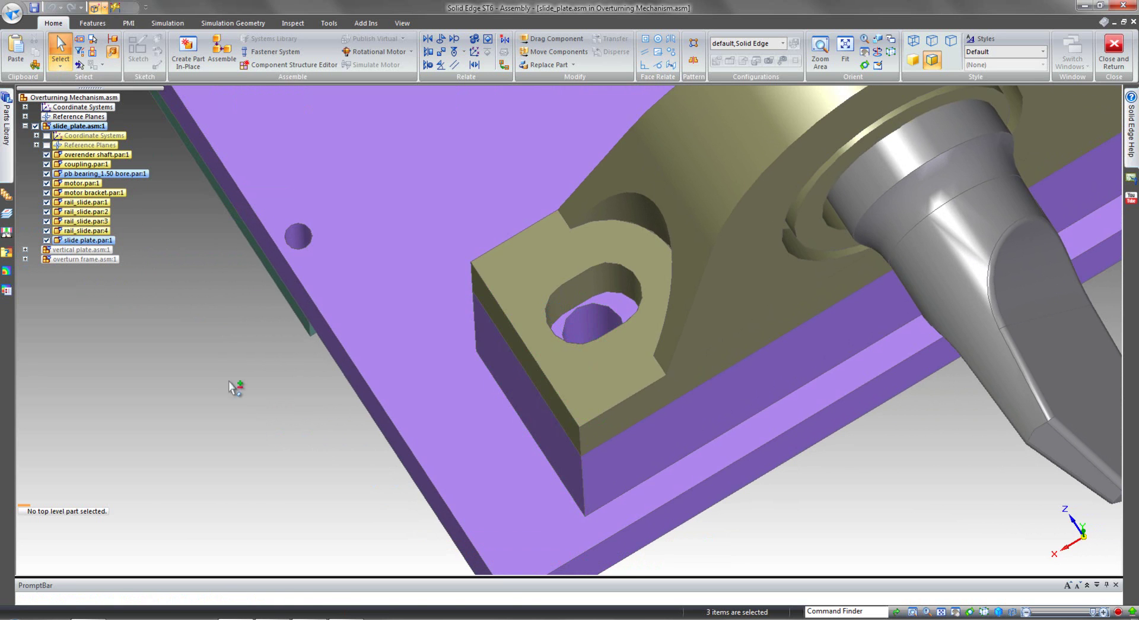
click(574, 295)
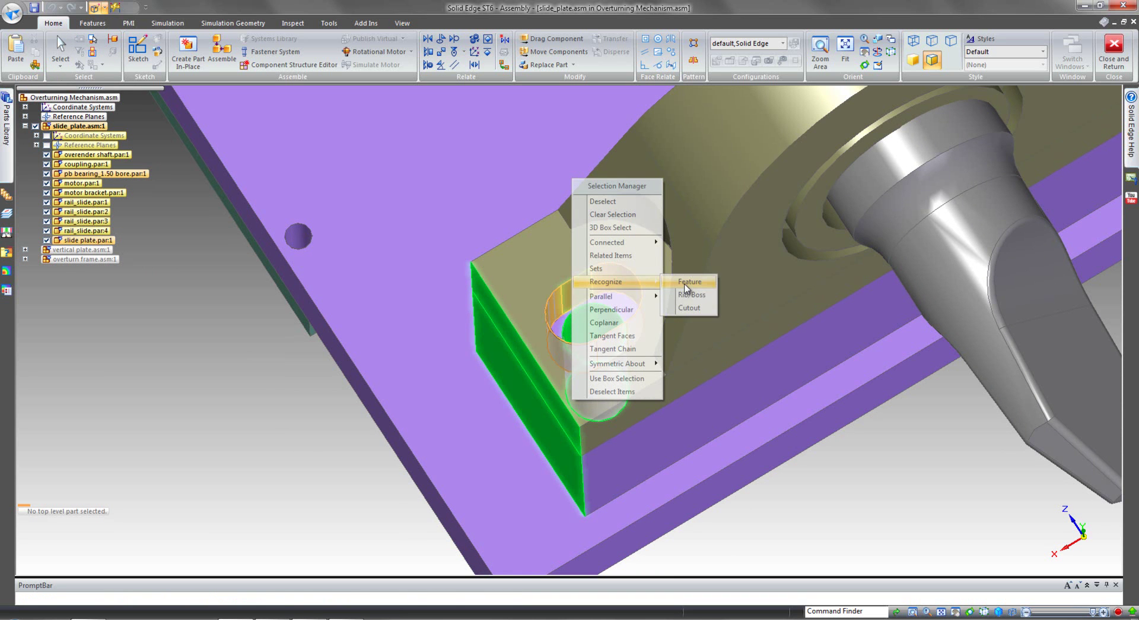
click(686, 284)
click(264, 419)
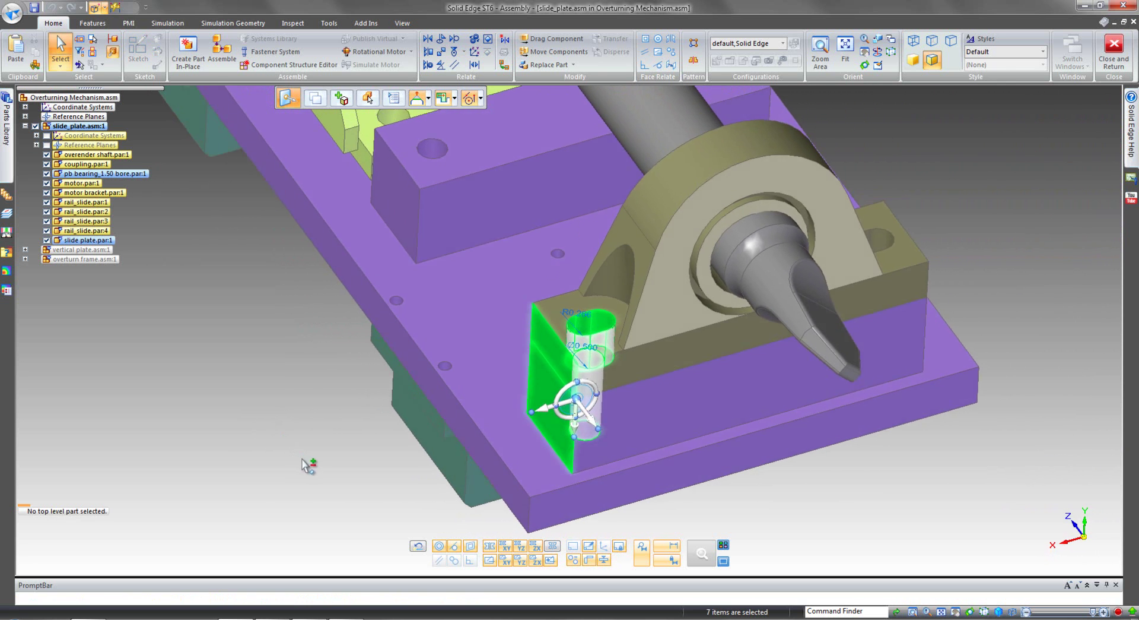
Step: Move the selected end faces, slide plate hole and bearing slot together inward by about 0.08 in, with the steering wheel placed clear of the model
click(569, 397)
click(339, 409)
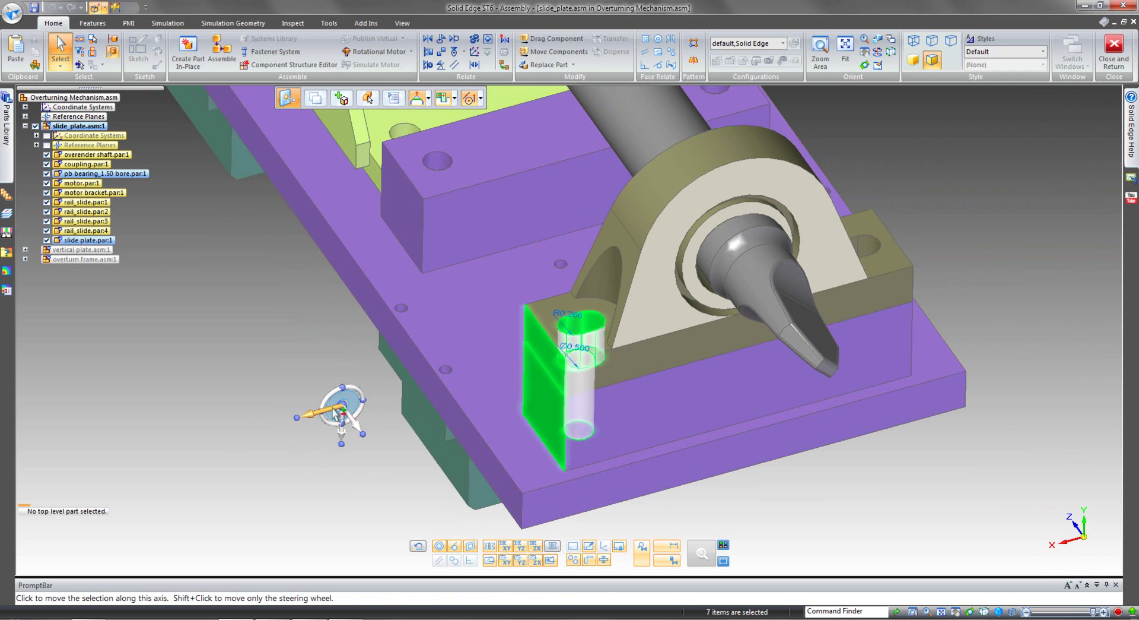
click(339, 409)
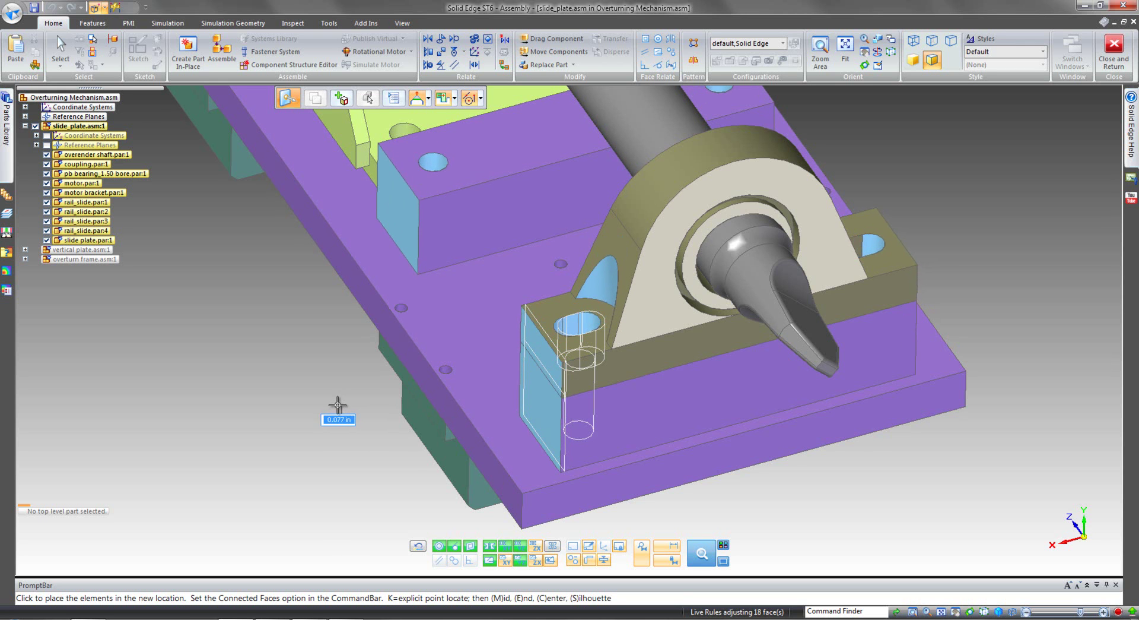
scroll(338, 406, down, 1)
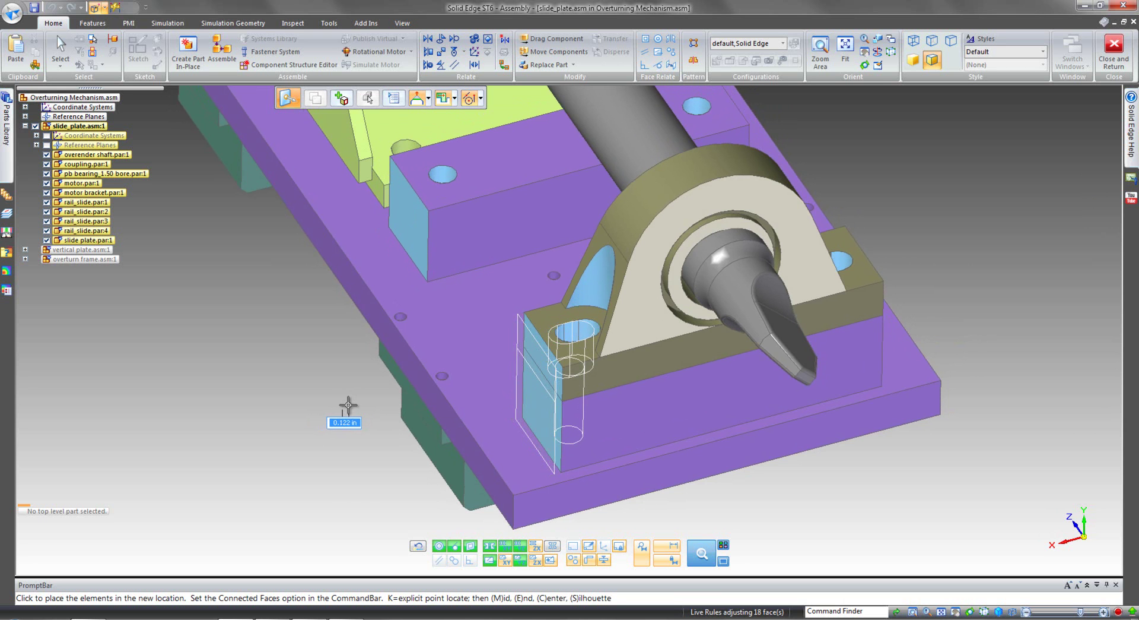
scroll(344, 406, up, 1)
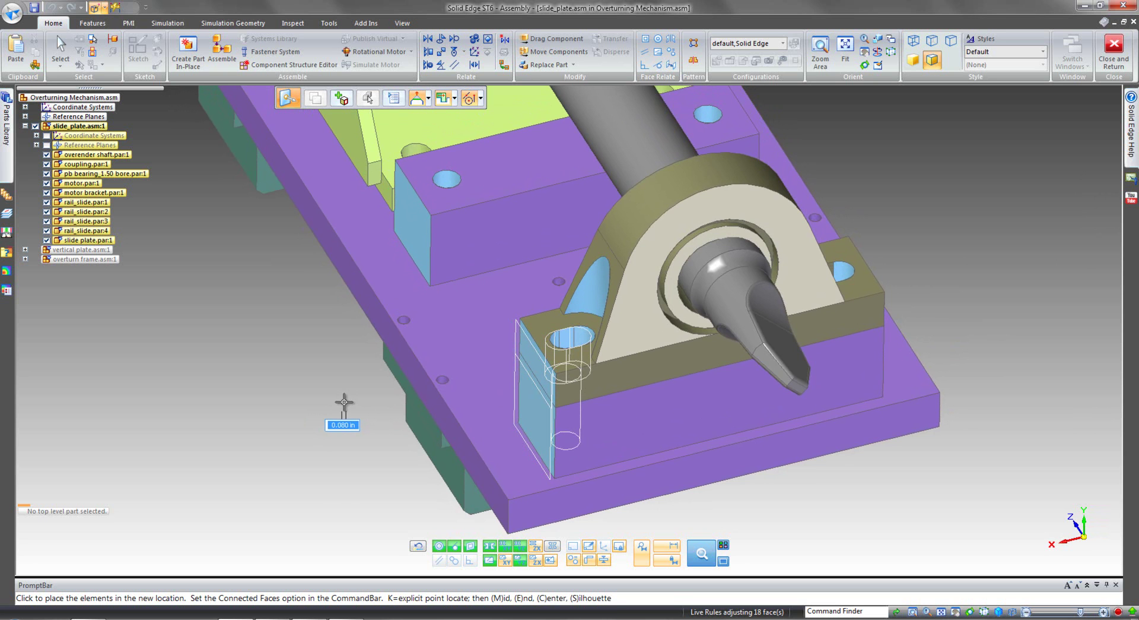
click(350, 409)
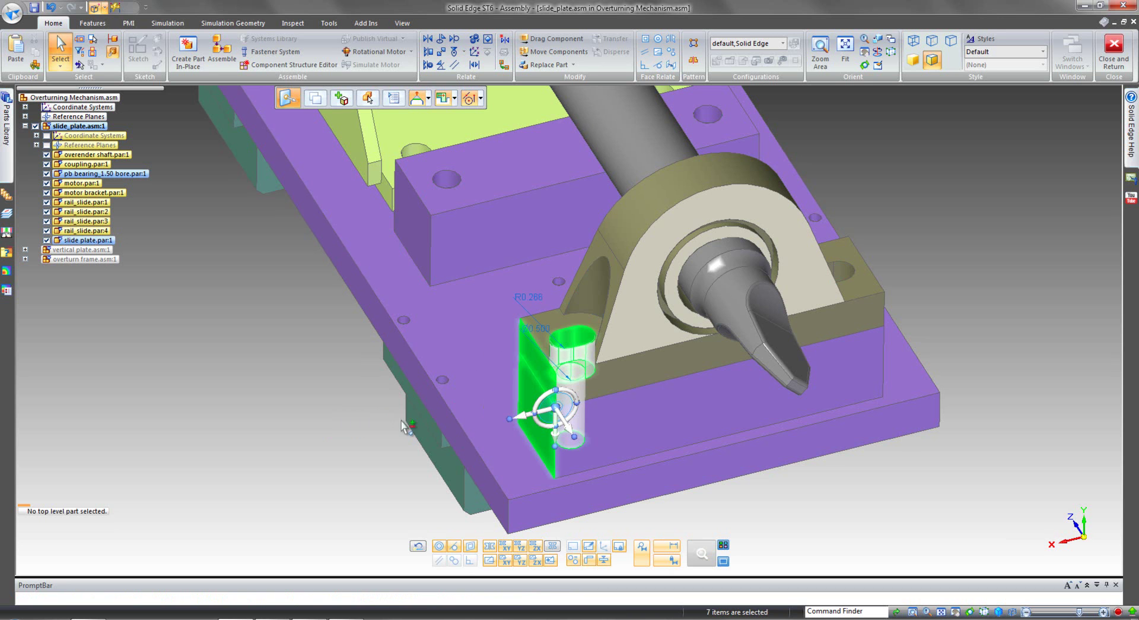
Step: Move the selected end faces and mounting holes outward 0.250 in, with the Concentric, Coplanar and Coplanar Axes live rules suspended
drag(558, 415, 323, 421)
click(321, 422)
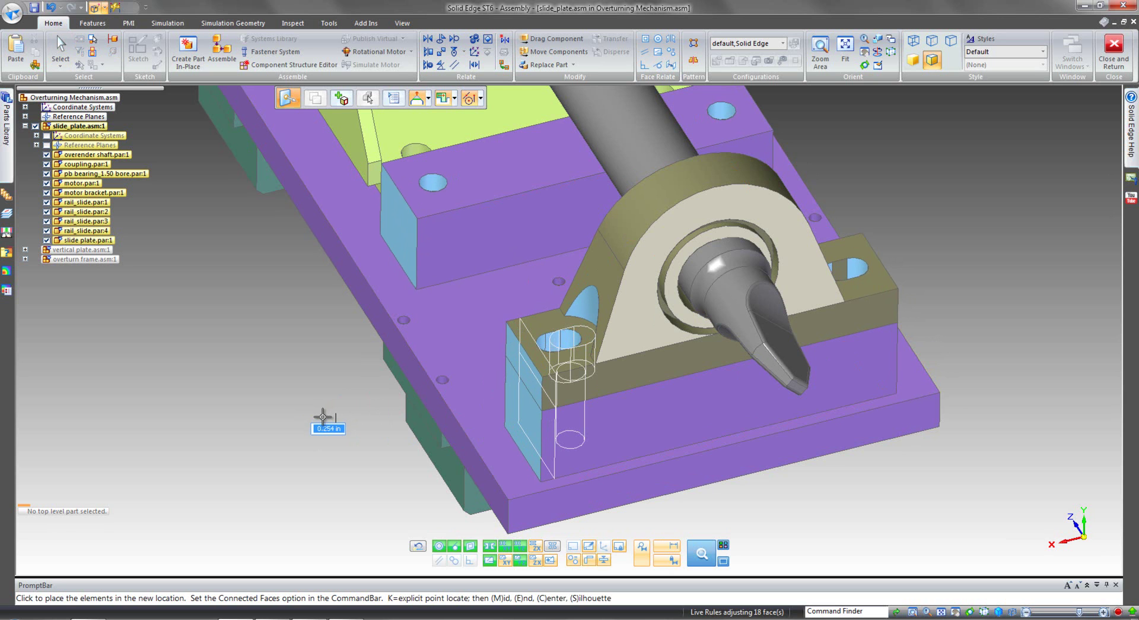
click(323, 415)
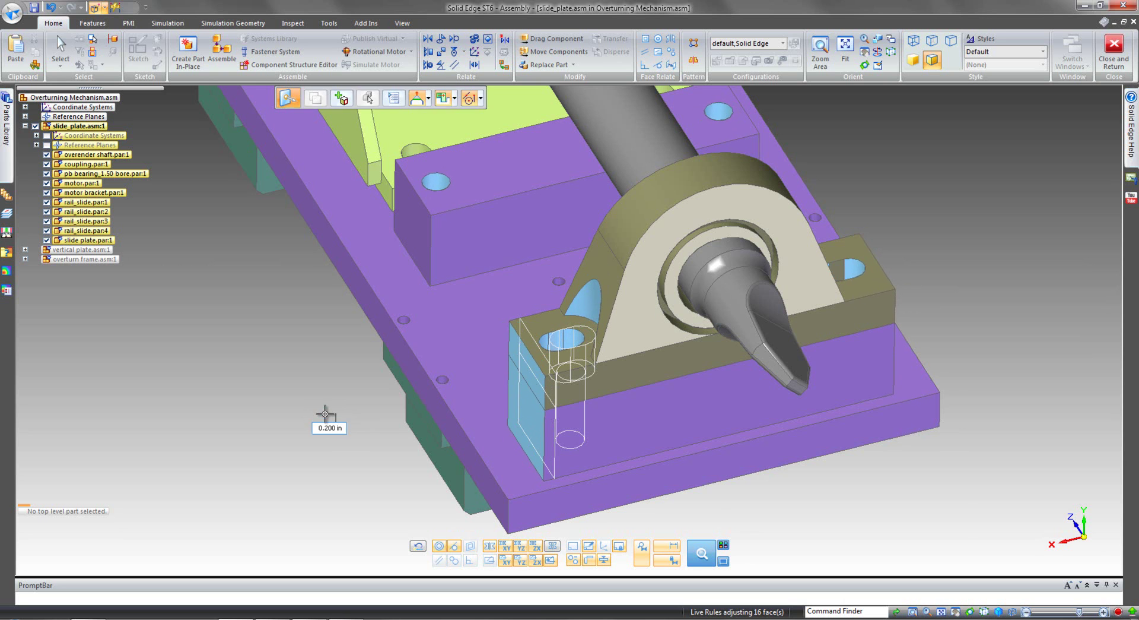
key(x)
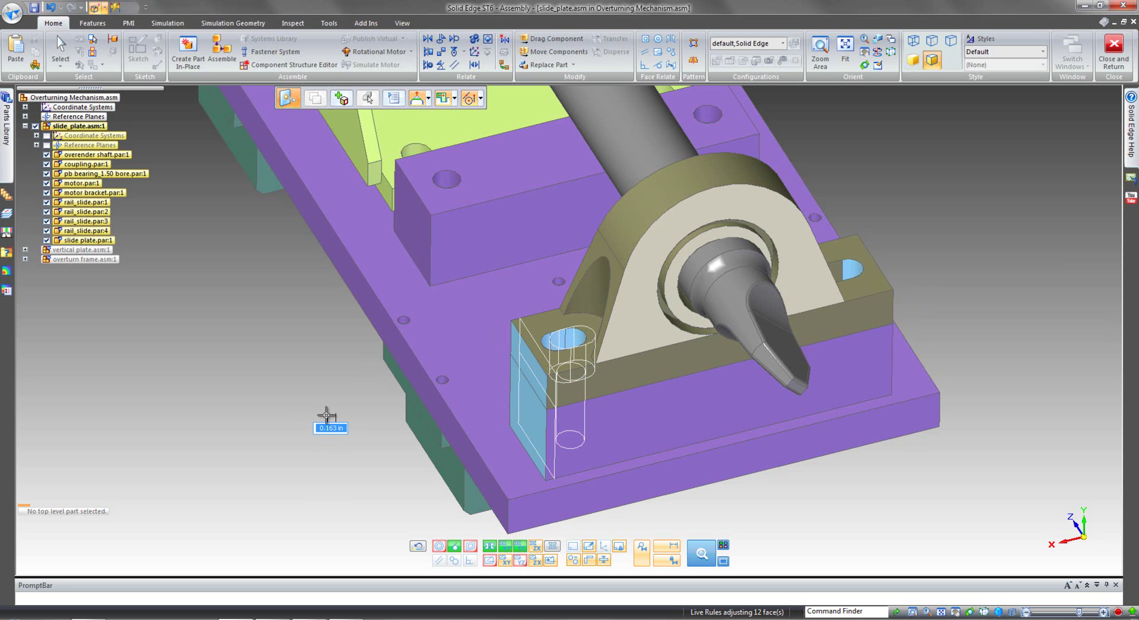
key(c)
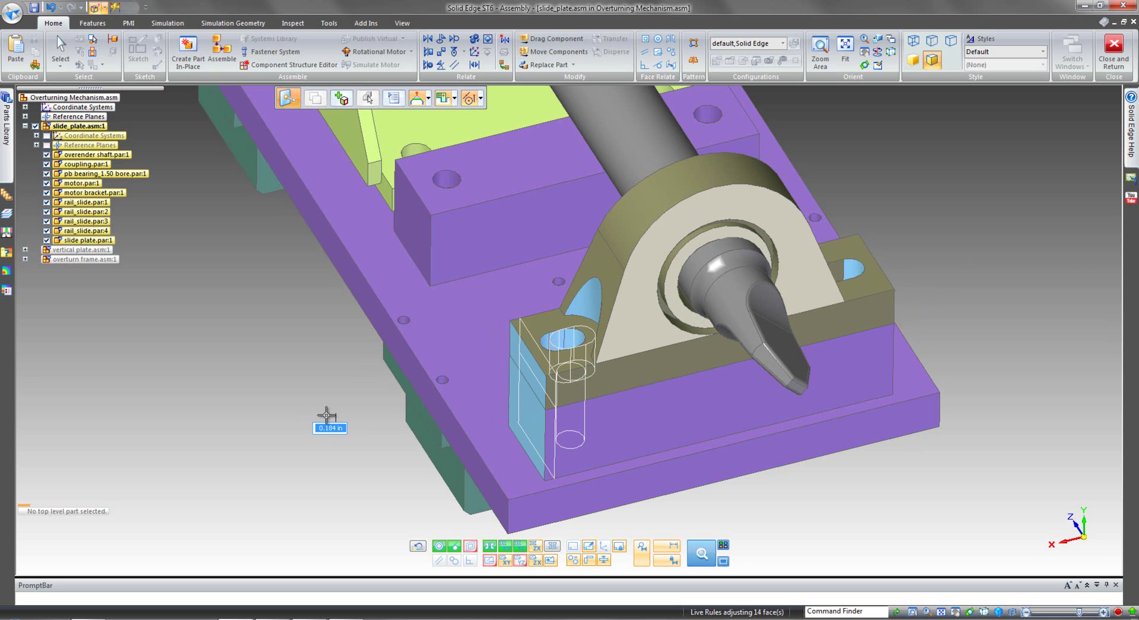
key(p)
key(x)
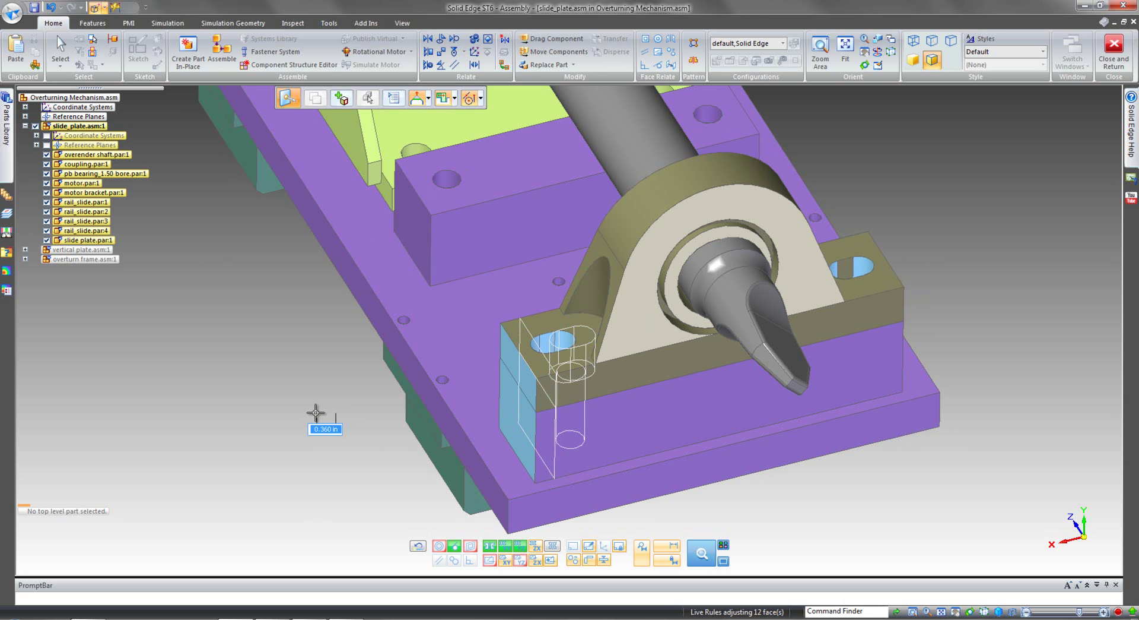
key(Return)
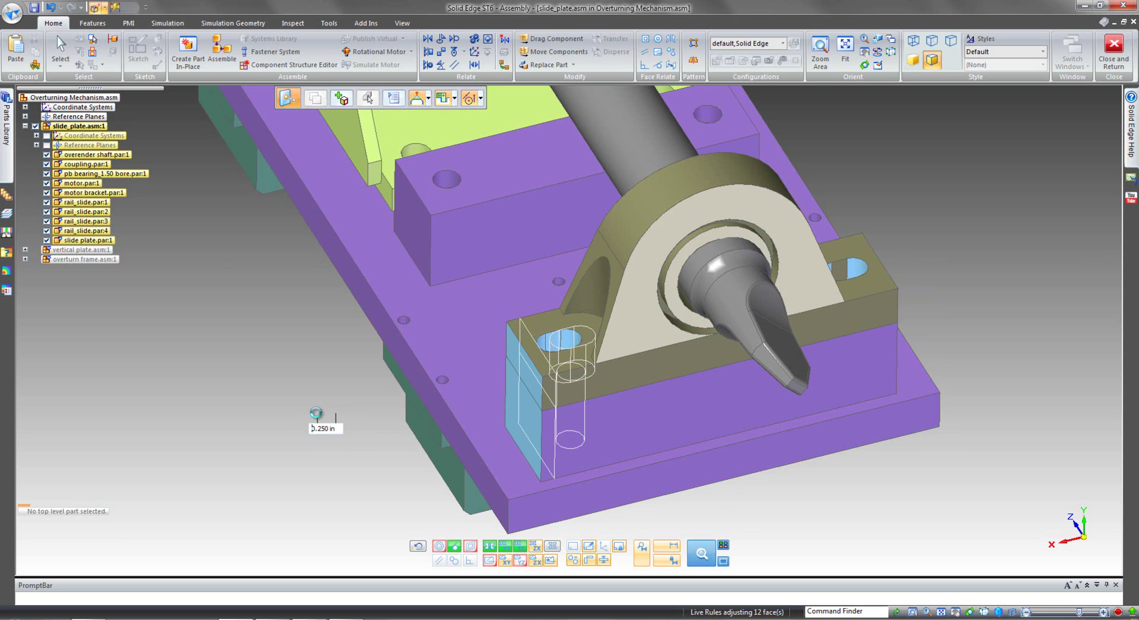
click(237, 497)
Step: With Part Priority selection, delete rail_slide.par:3, rail_slide.par:4 and rail_slide.par:1 from the underside of the slide plate
scroll(244, 492, down, 1)
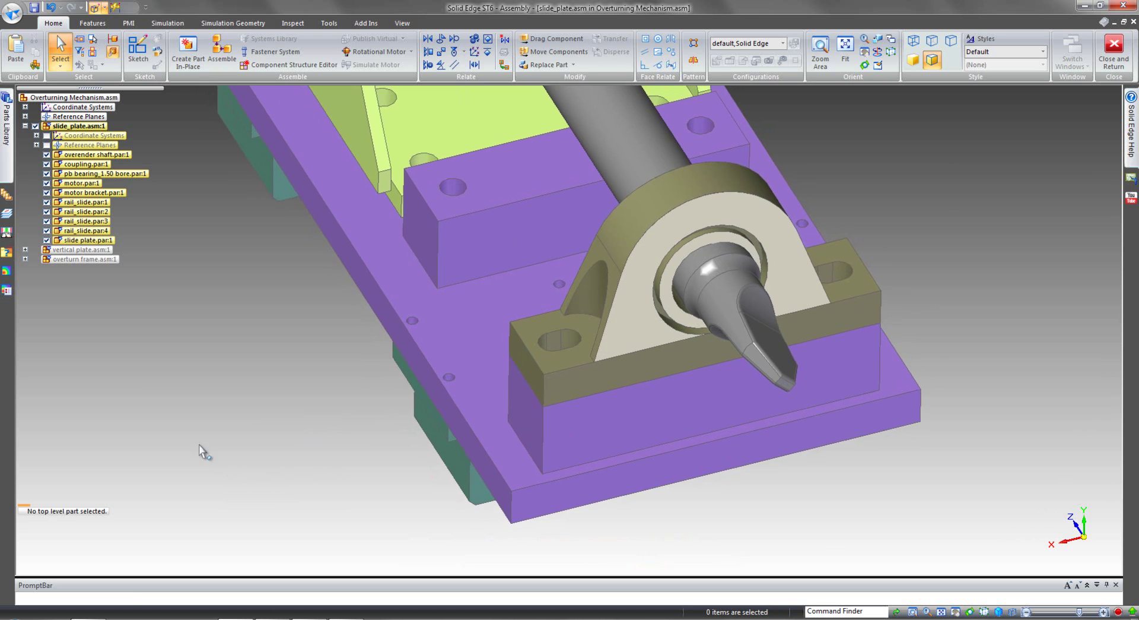
click(60, 66)
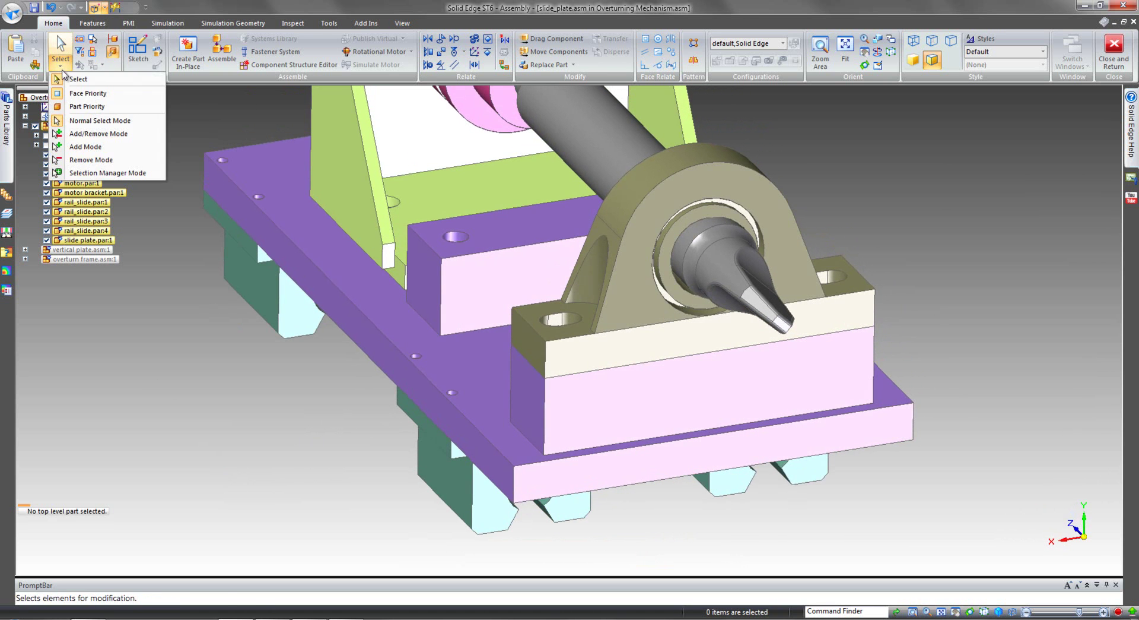
click(76, 107)
middle_drag(145, 246, 1010, 366)
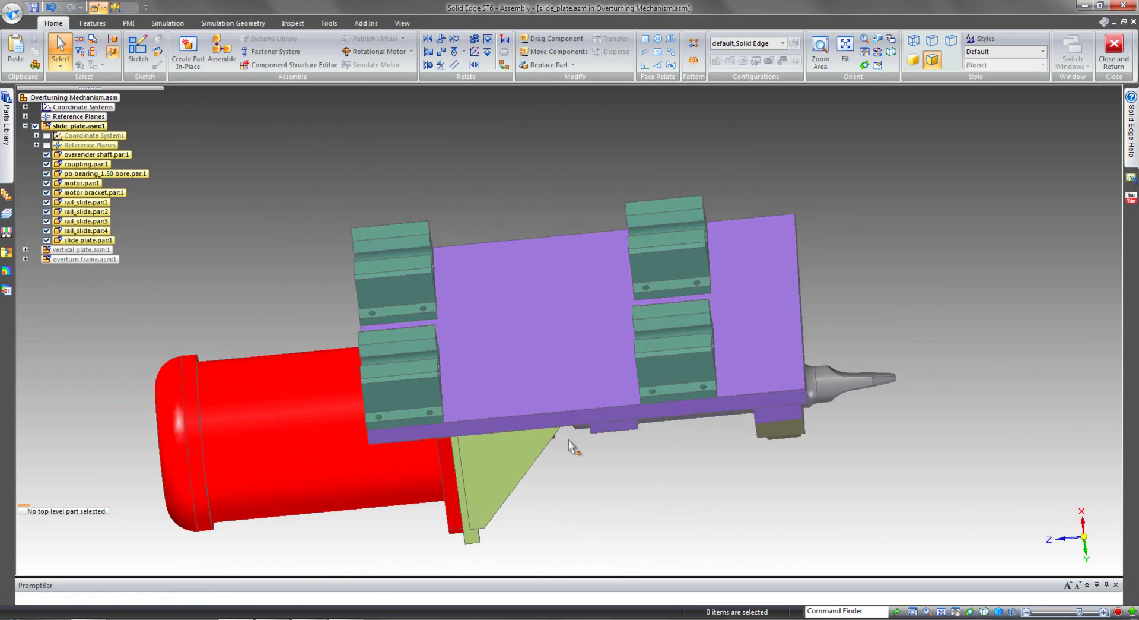
click(464, 328)
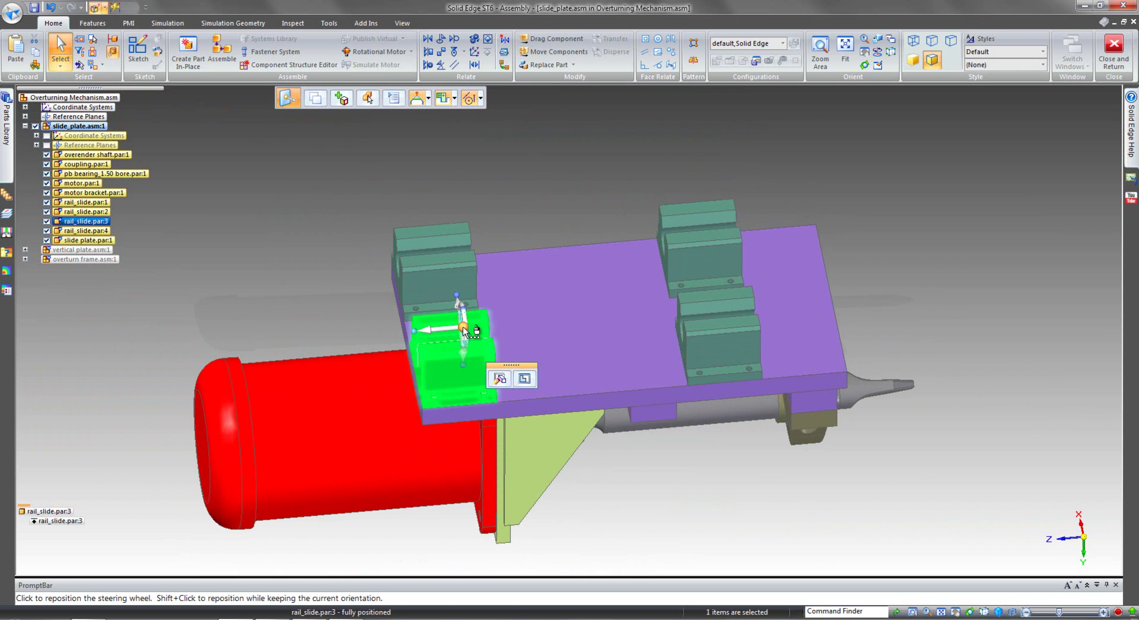
key(Delete)
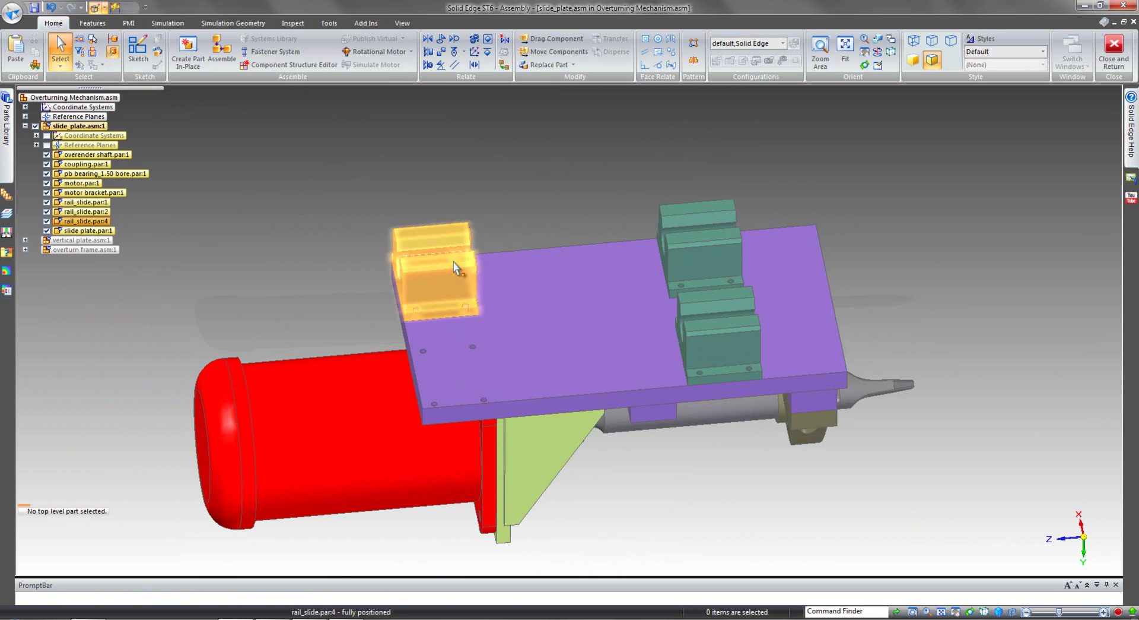
click(455, 263)
key(Delete)
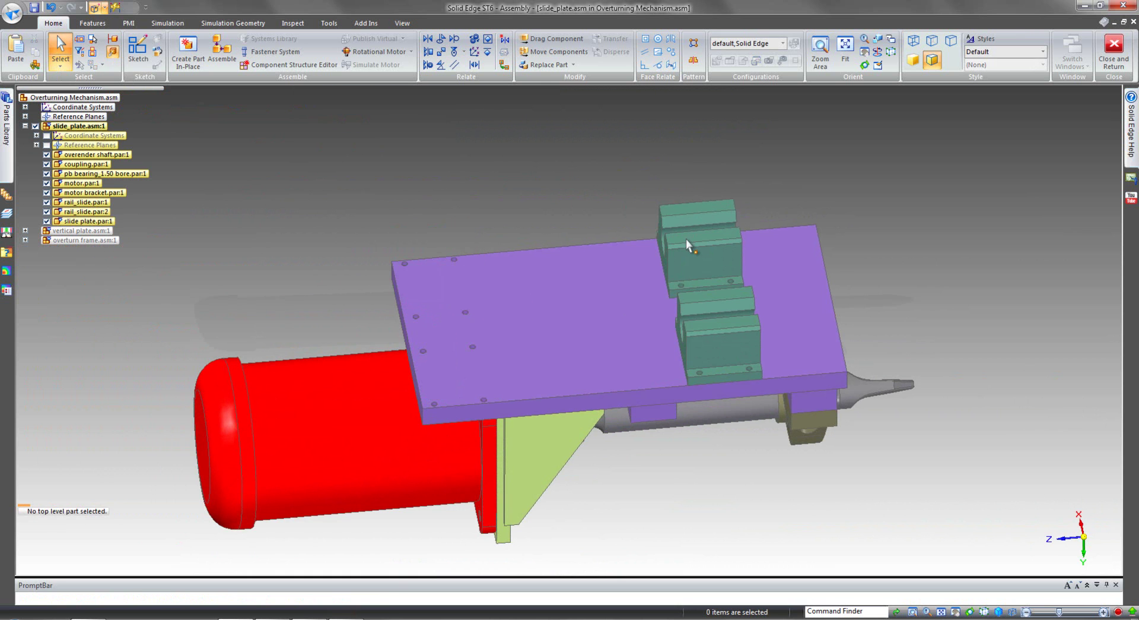
click(686, 244)
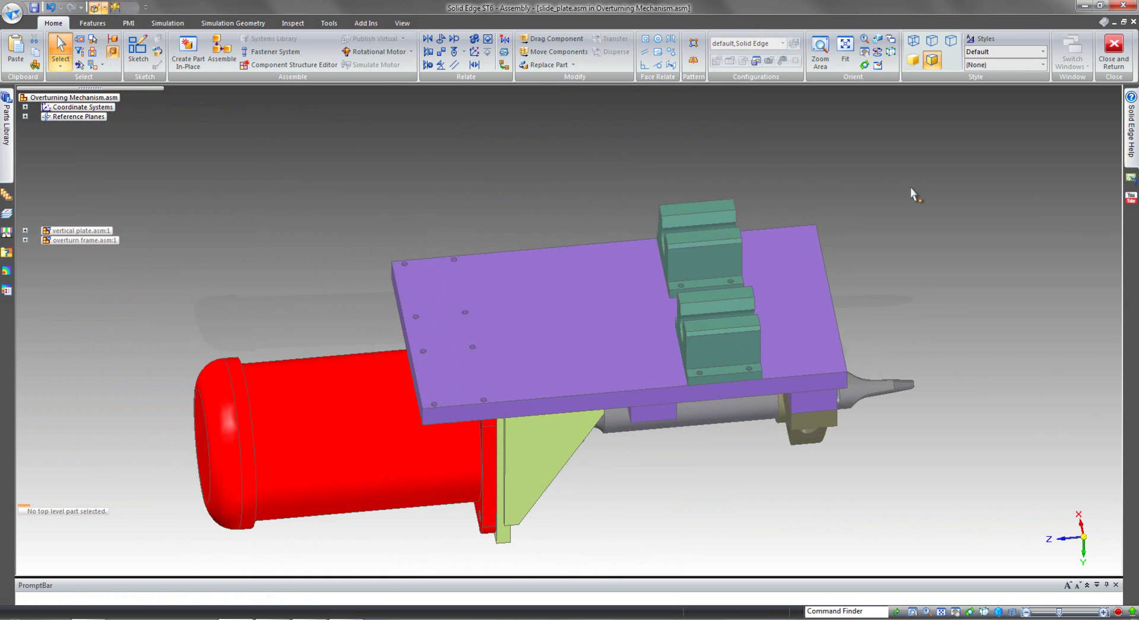
key(Delete)
Step: Examine the relationships of the remaining rail_slide.par:2 on the slide plate's underside
middle_drag(910, 188, 703, 327)
middle_drag(728, 389, 899, 478)
scroll(894, 482, up, 3)
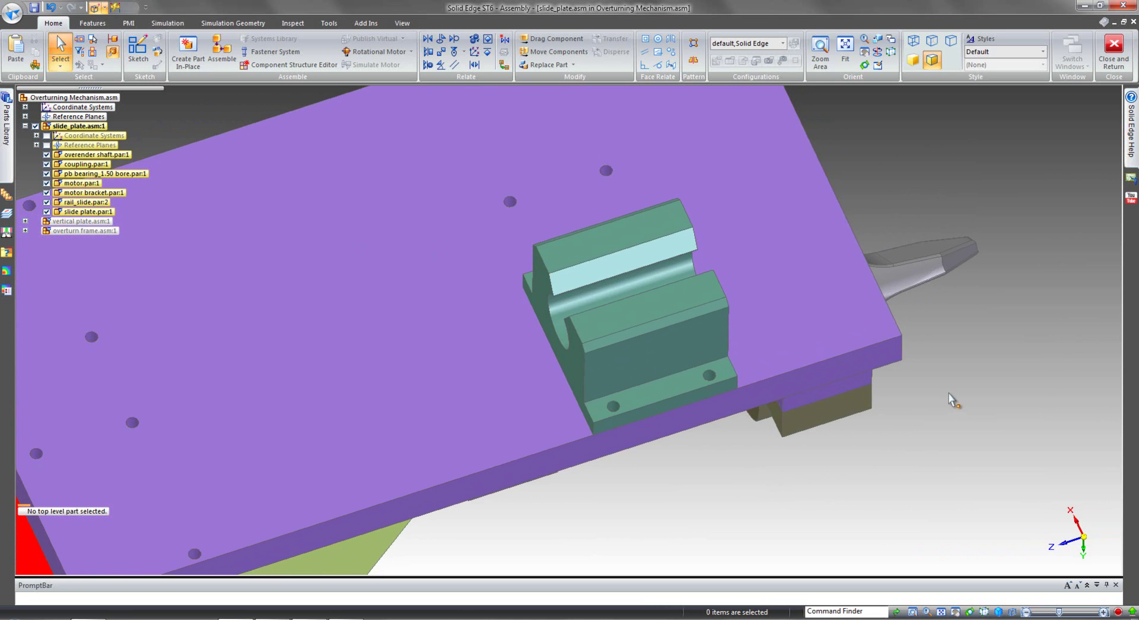
scroll(1048, 465, down, 1)
middle_drag(1048, 464, 920, 453)
scroll(690, 323, up, 3)
click(689, 322)
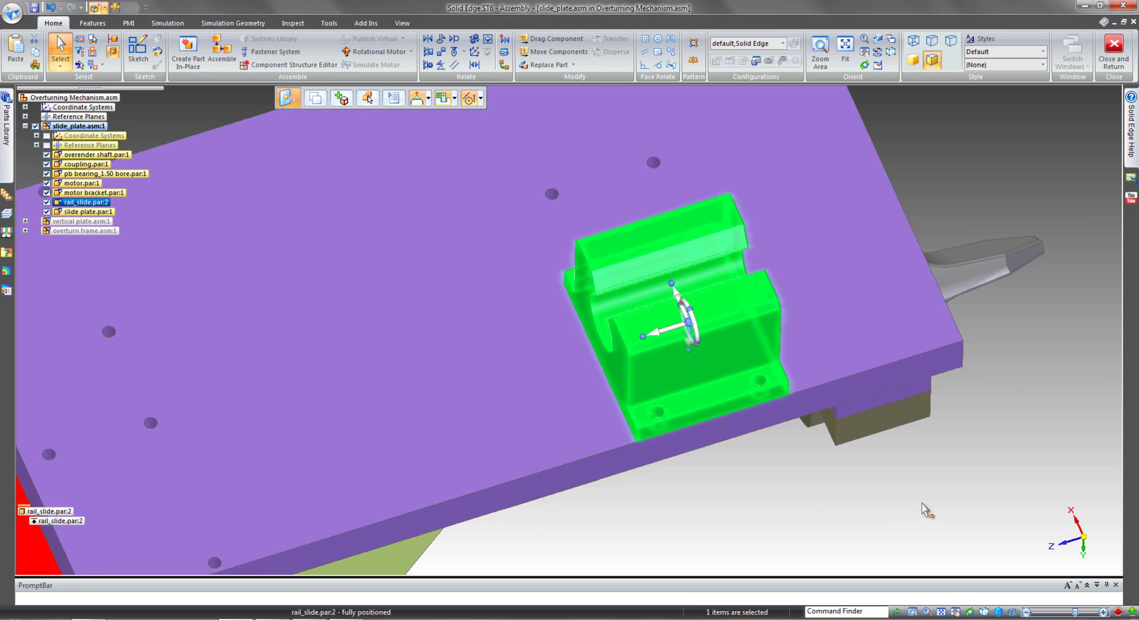
click(926, 507)
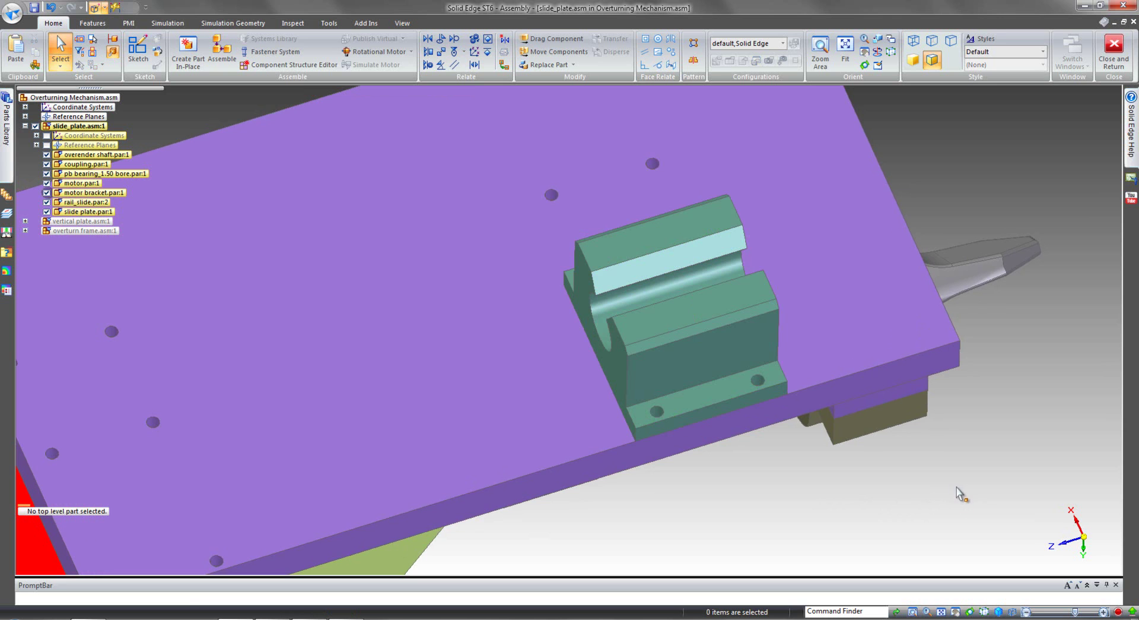
Step: Set up the Relationship Assistant with the rail slide as Select Set 1, the slide plate as Select Set 2, and grounded relationships removed
click(505, 40)
drag(574, 232, 386, 235)
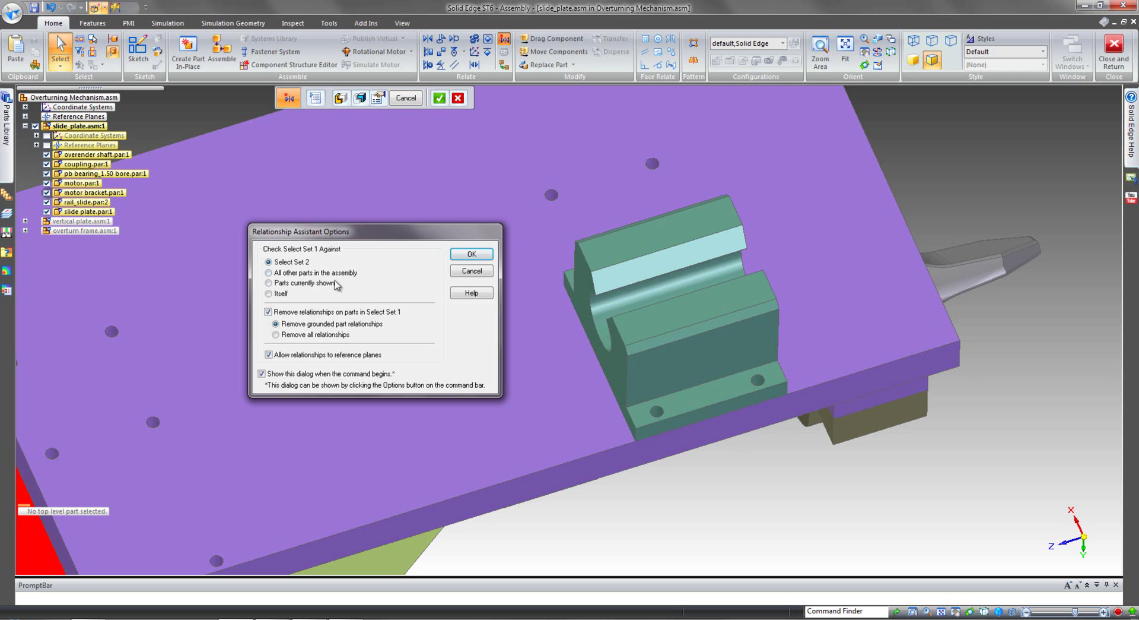
click(472, 254)
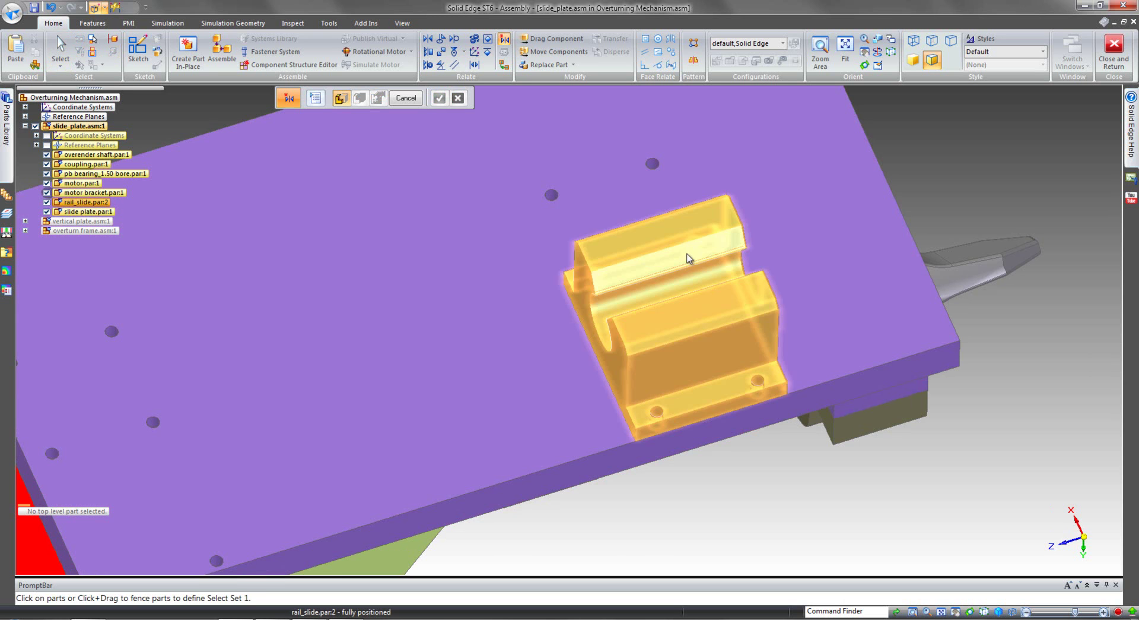
click(686, 254)
right_click(974, 150)
click(853, 193)
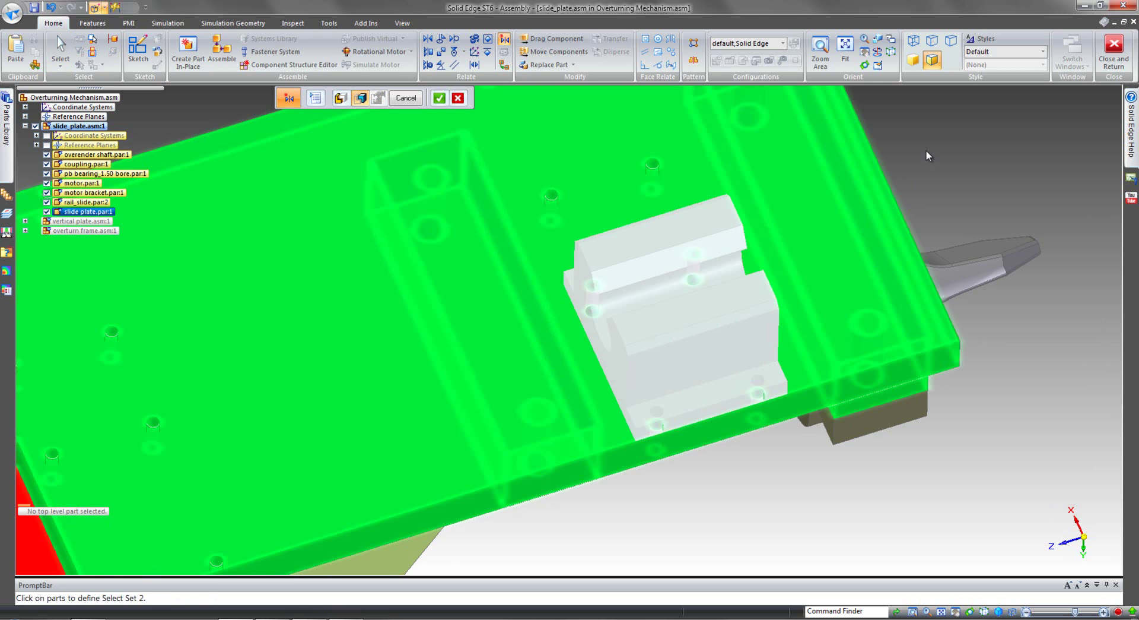
right_click(929, 156)
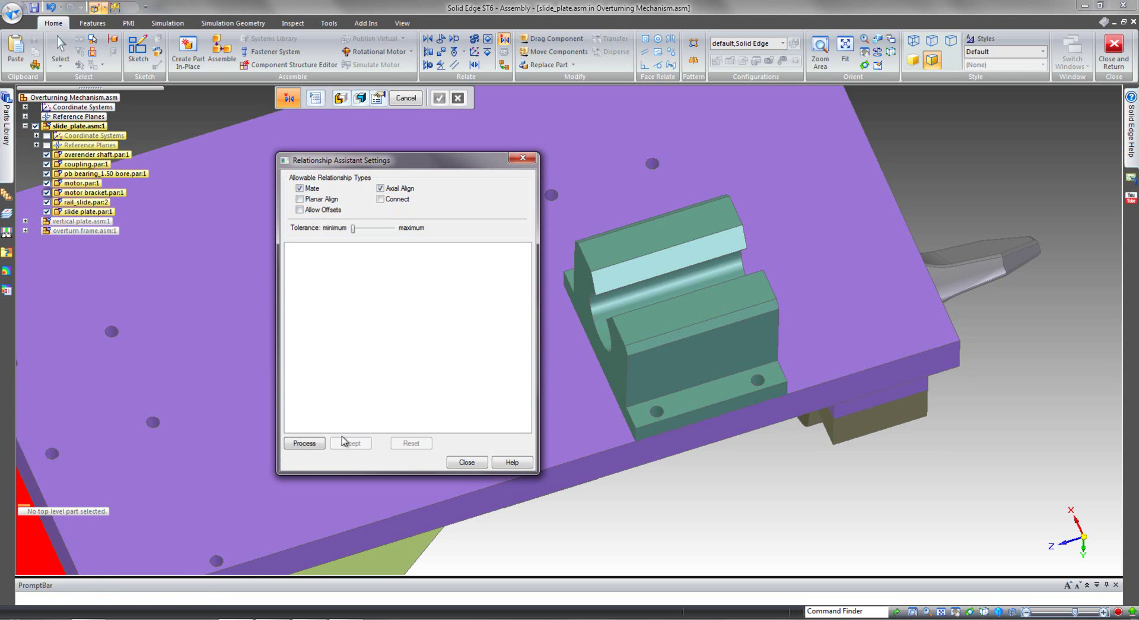
Step: Process Mate and Axial Align relationships between the rail slide and slide plate, and review each proposed one
click(304, 444)
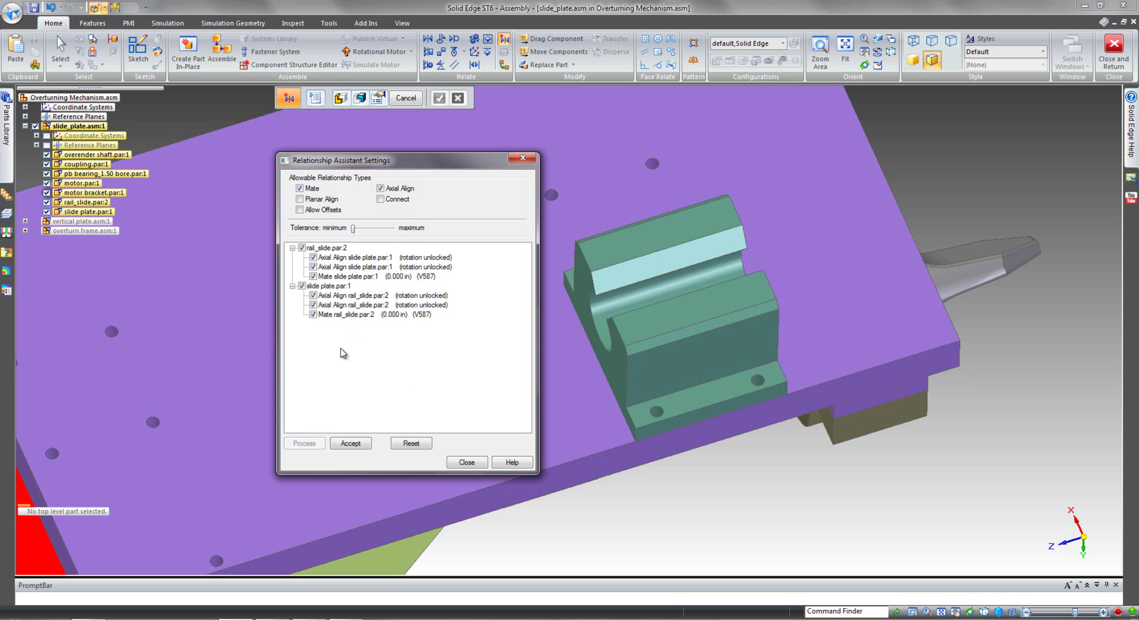
click(334, 260)
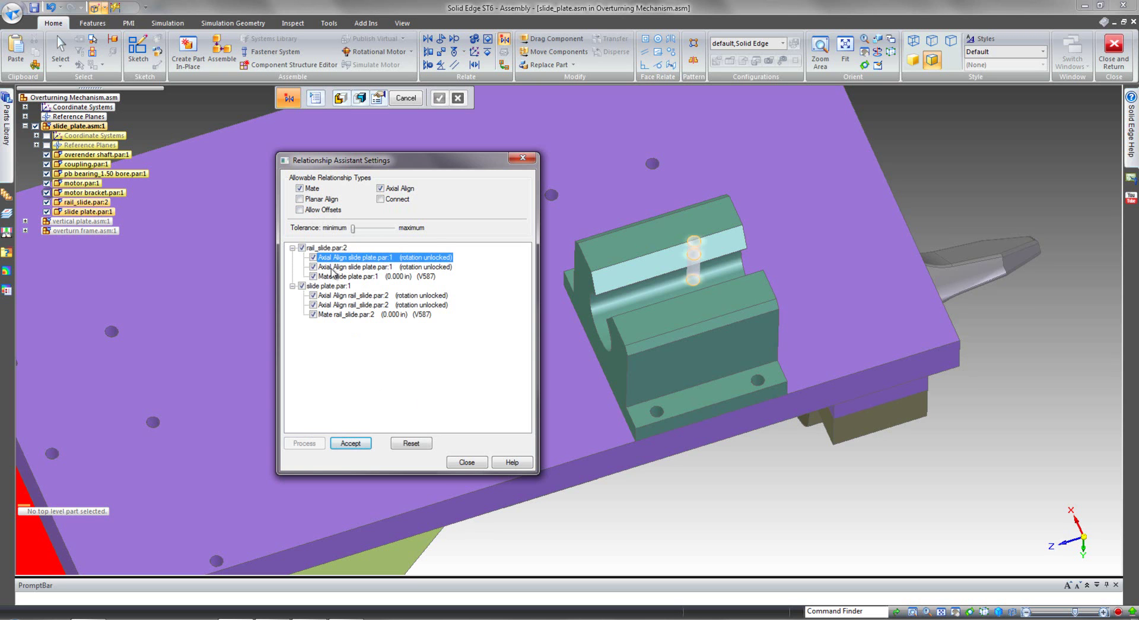
click(332, 267)
click(331, 277)
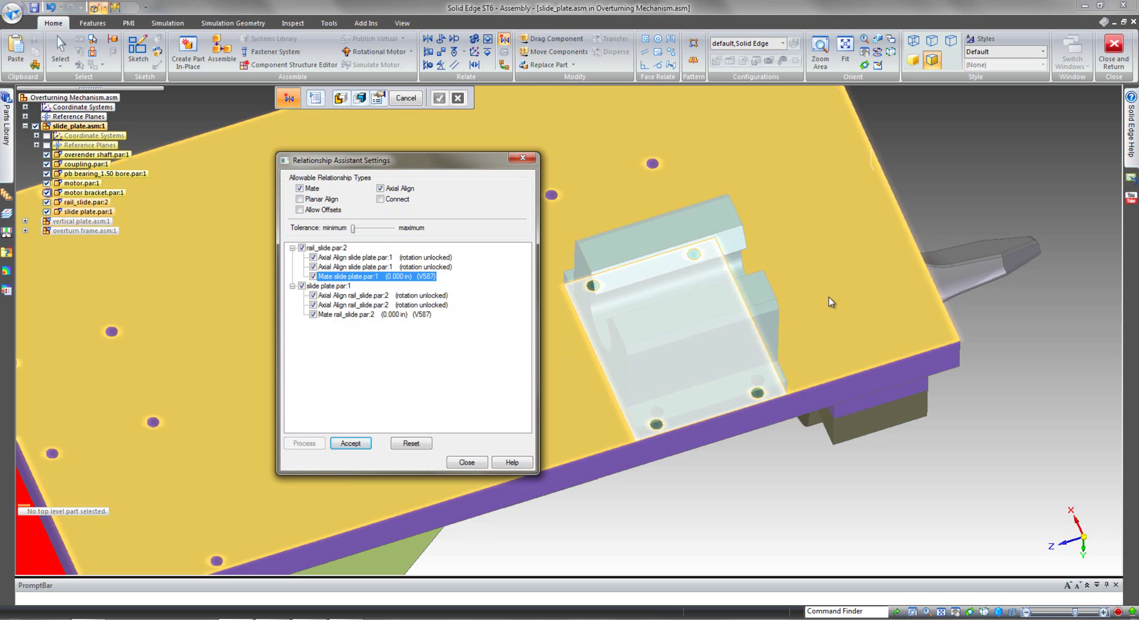
click(351, 266)
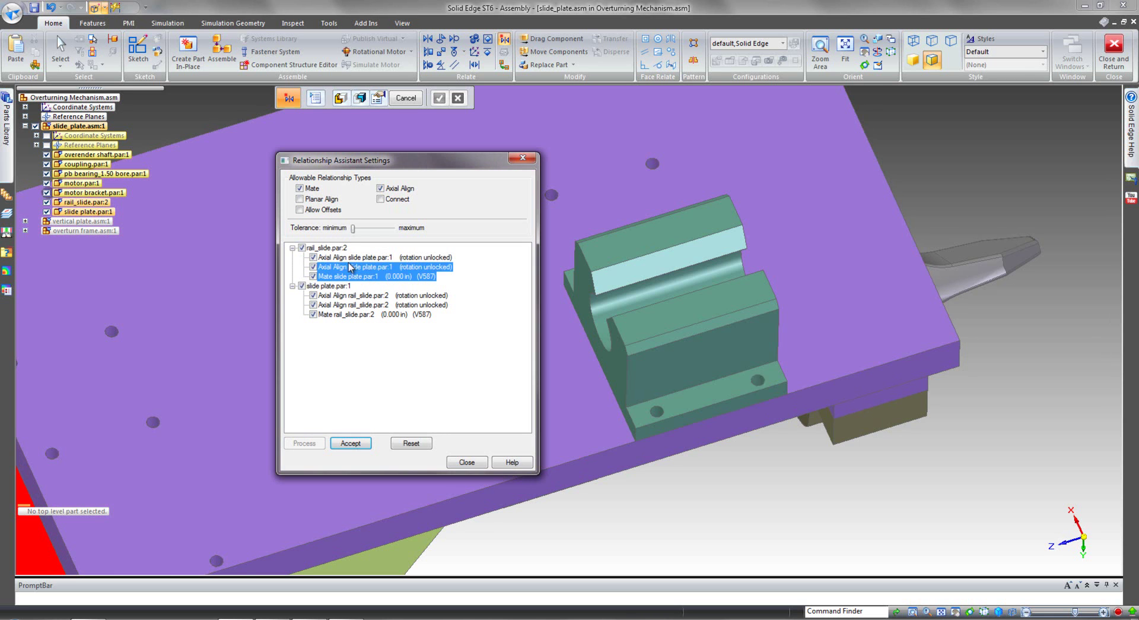
click(346, 258)
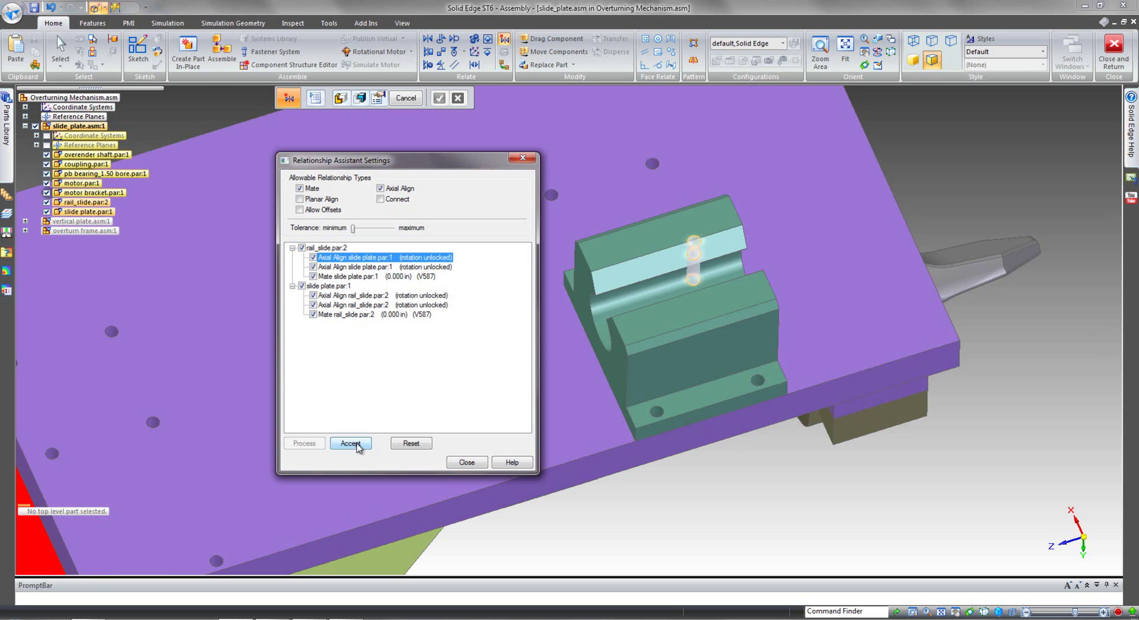
Step: Accept the proposed relationships, end the Relationship Assistant and inspect the rail slide's relationships to the slide plate
click(350, 443)
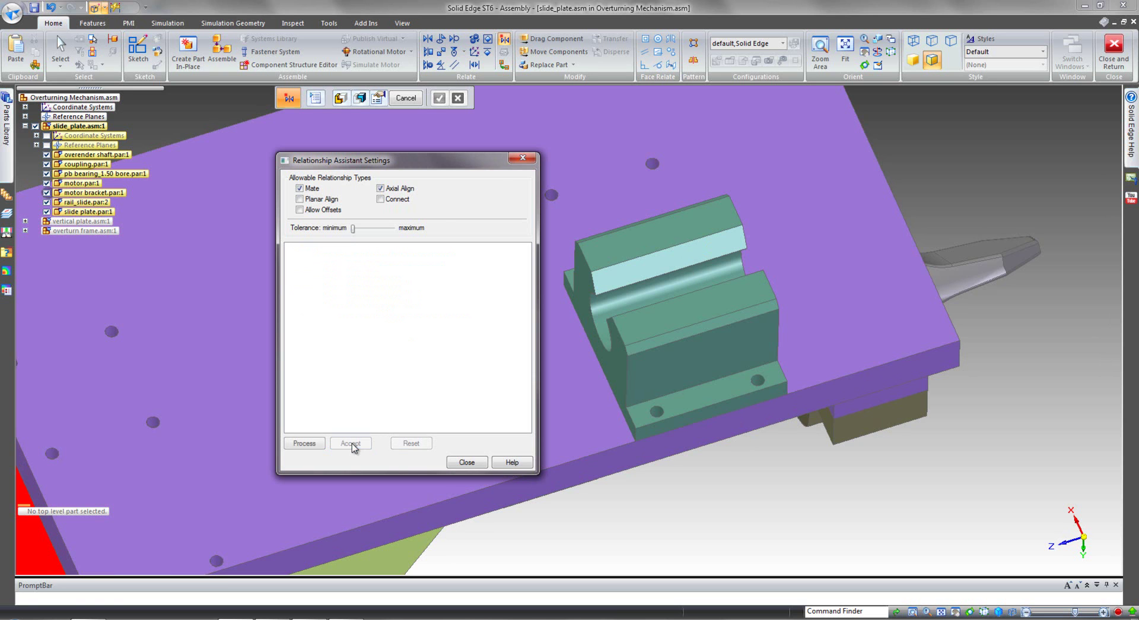
click(467, 462)
click(405, 97)
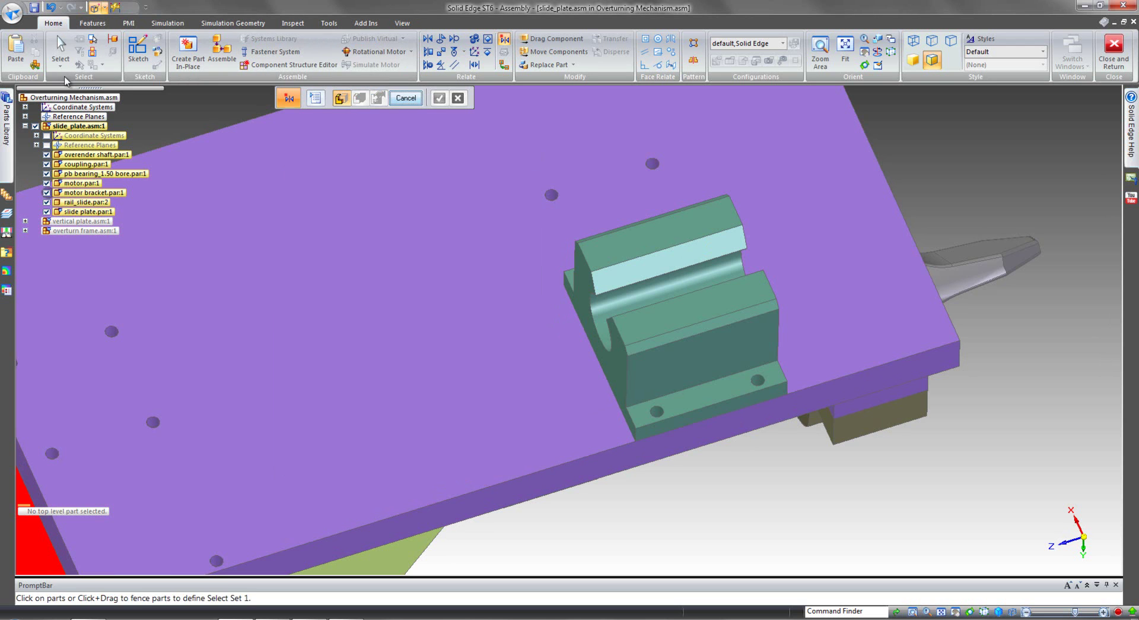
click(682, 331)
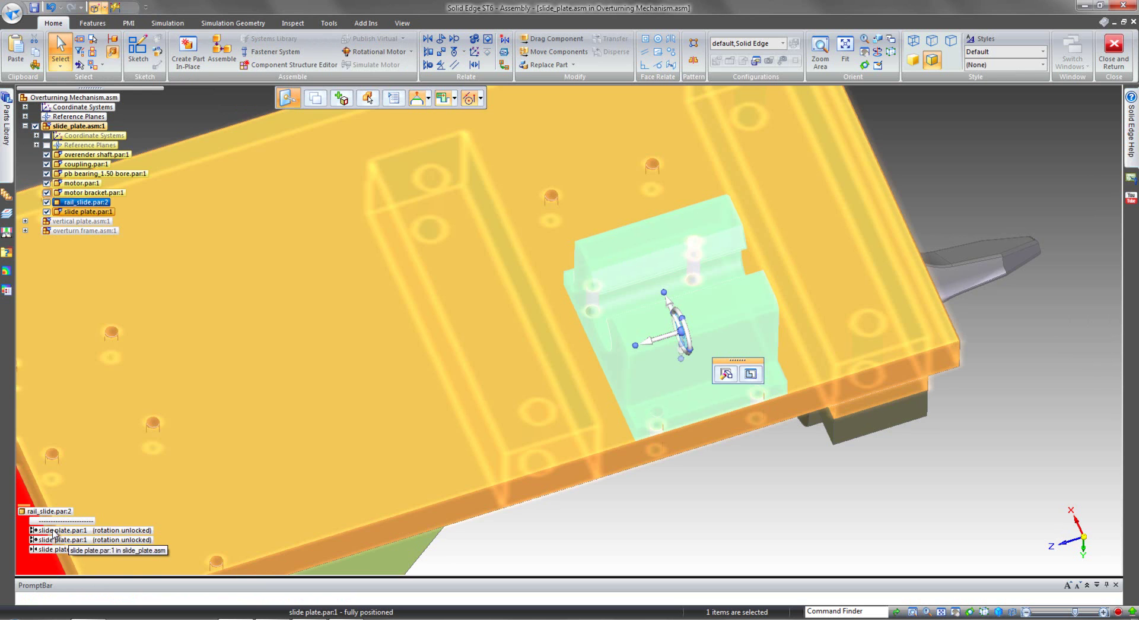
click(789, 537)
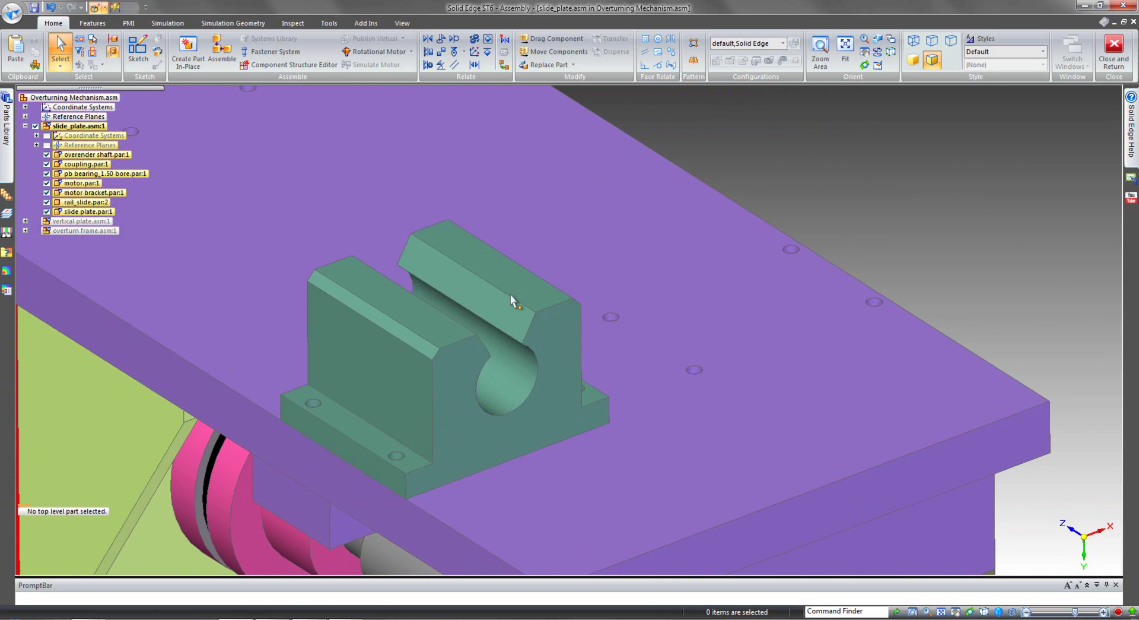
Step: Select the rail slide and set its assembly relationship options to remove all external relationships and add new ones to other components
click(537, 308)
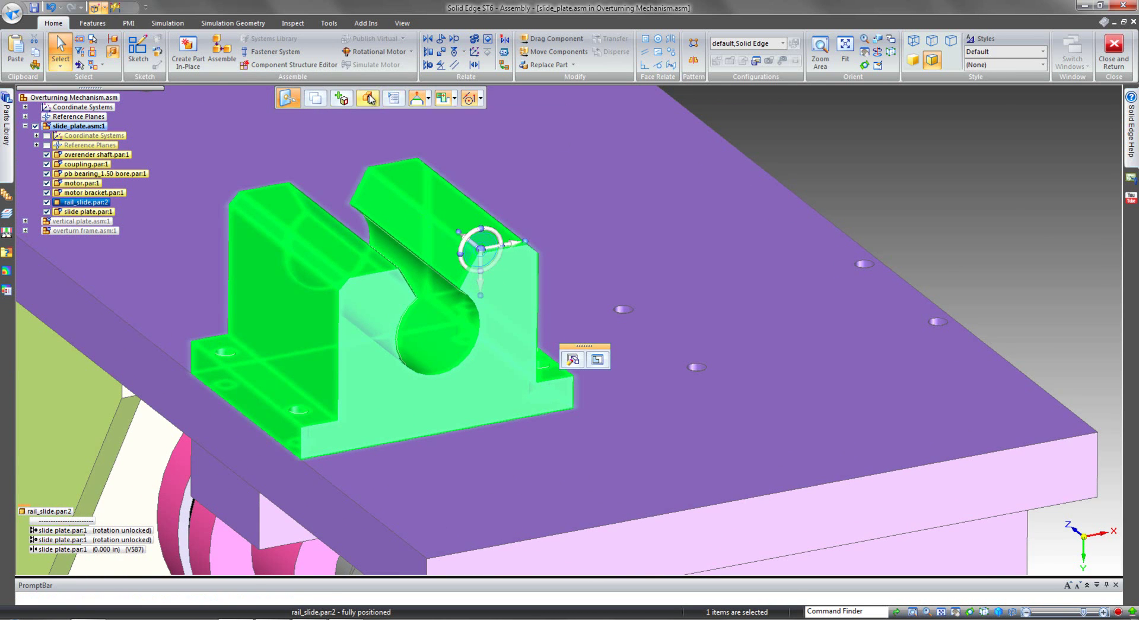
click(396, 100)
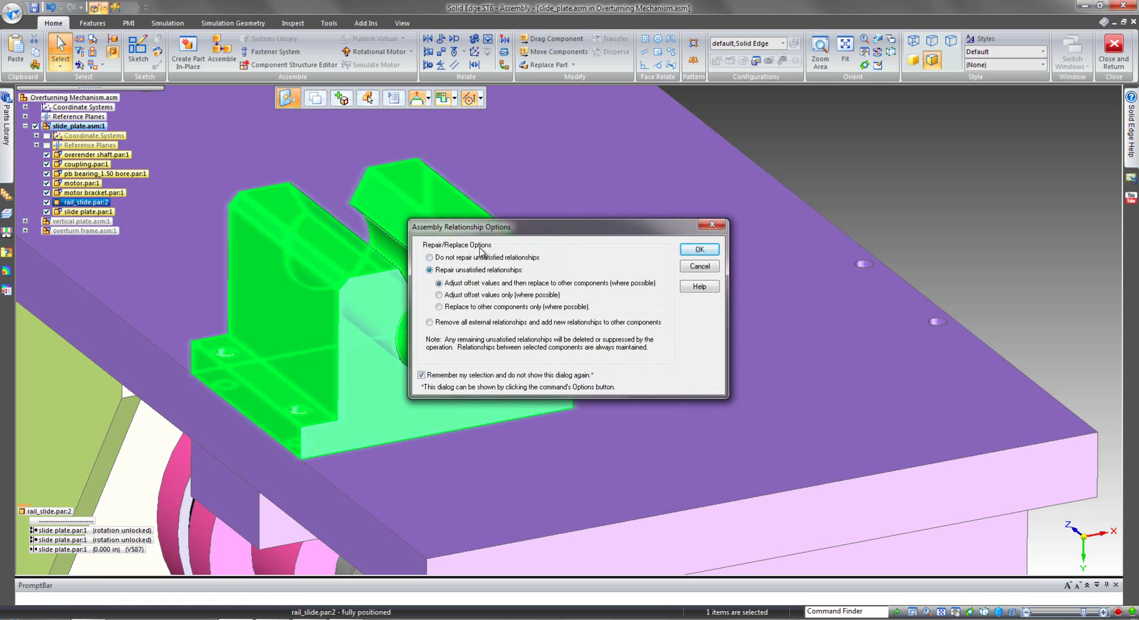
click(429, 322)
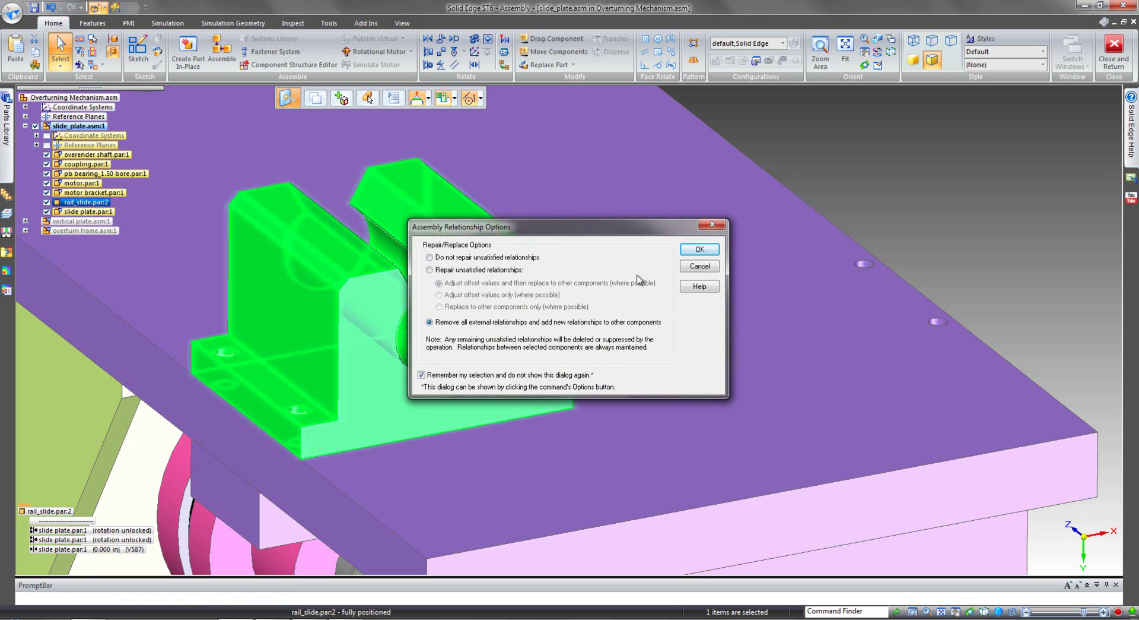
click(700, 250)
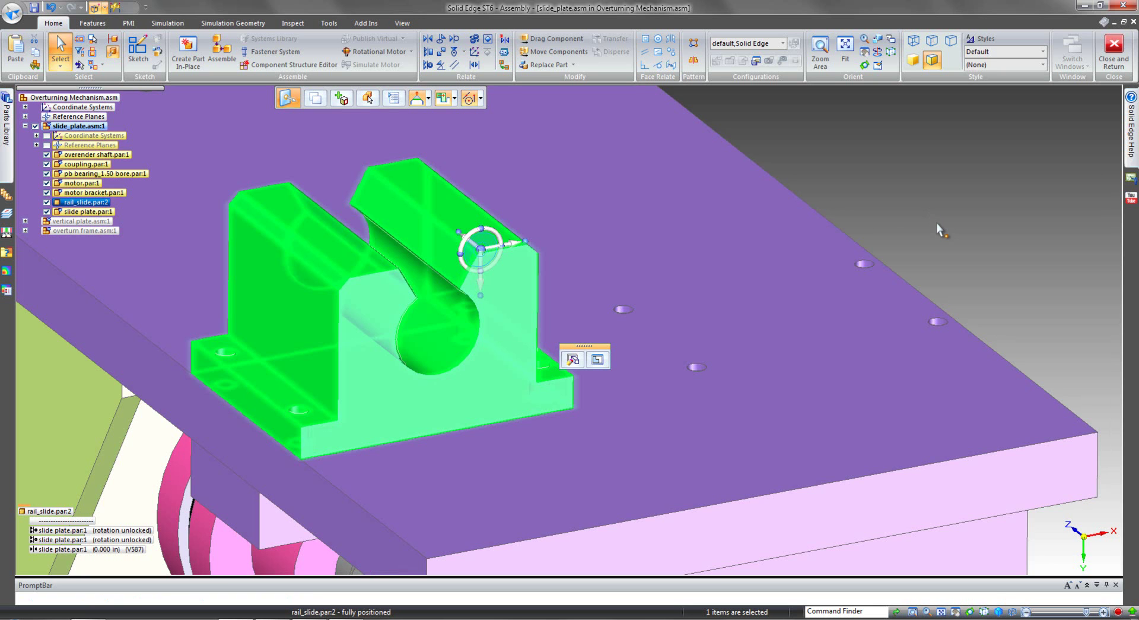
Step: Reposition the steering wheel onto the centre of the rail slide's mounting hole nearest the plate's open area
scroll(936, 223, up, 5)
scroll(560, 374, up, 2)
click(335, 224)
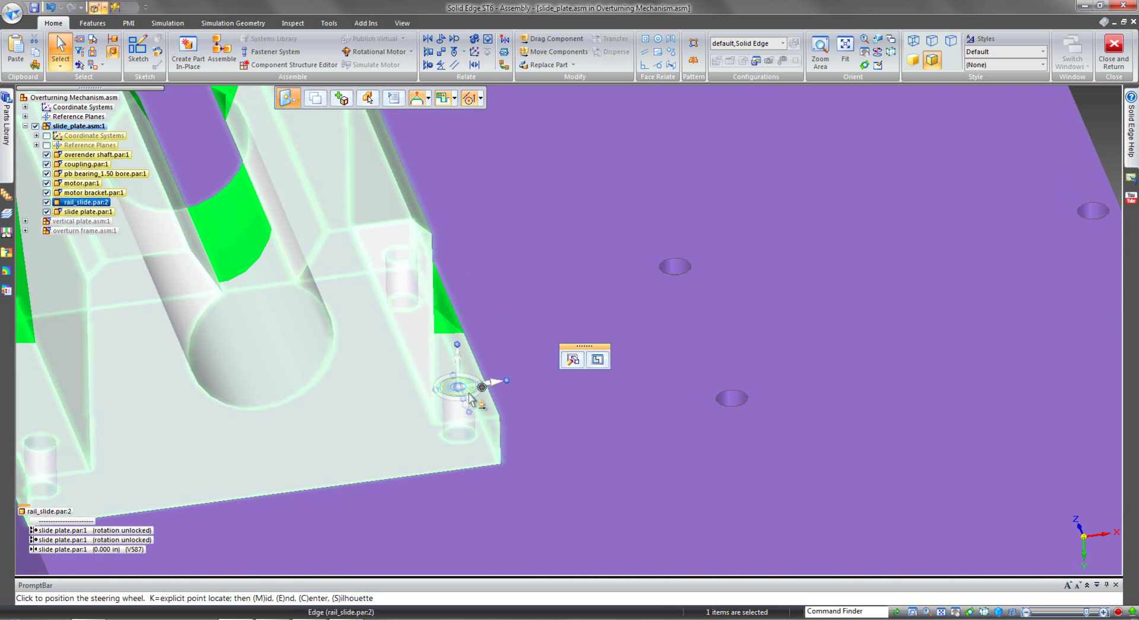
click(470, 396)
scroll(1007, 290, down, 3)
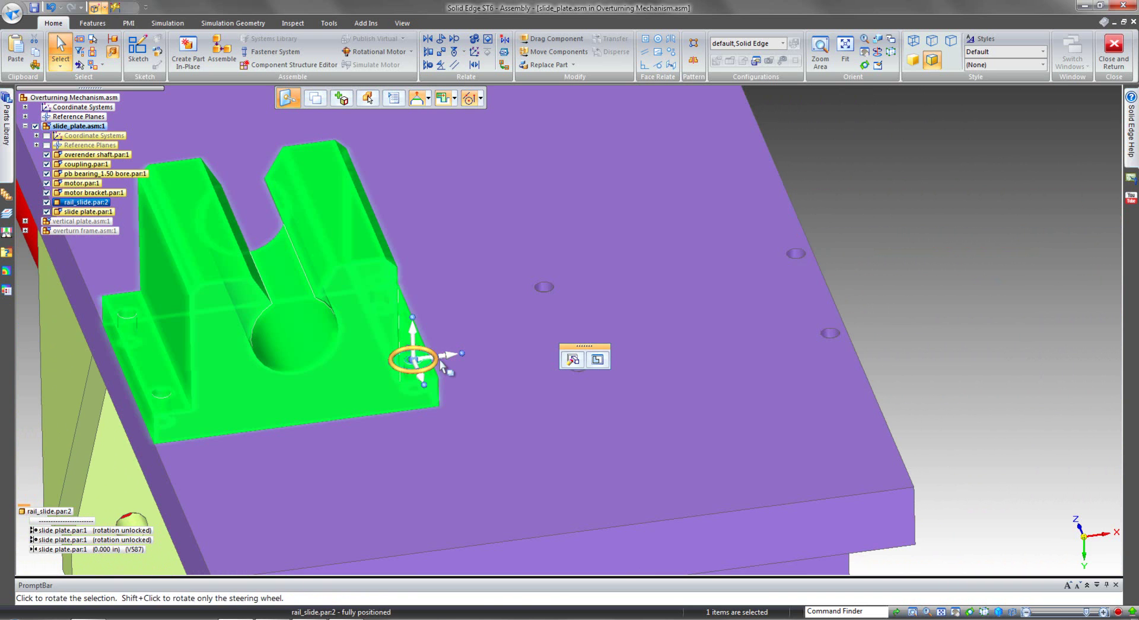
Step: Copy the rail slide 4.750 in across to the matching plate hole, relate the copy to the slide plate and check its relationships
click(444, 359)
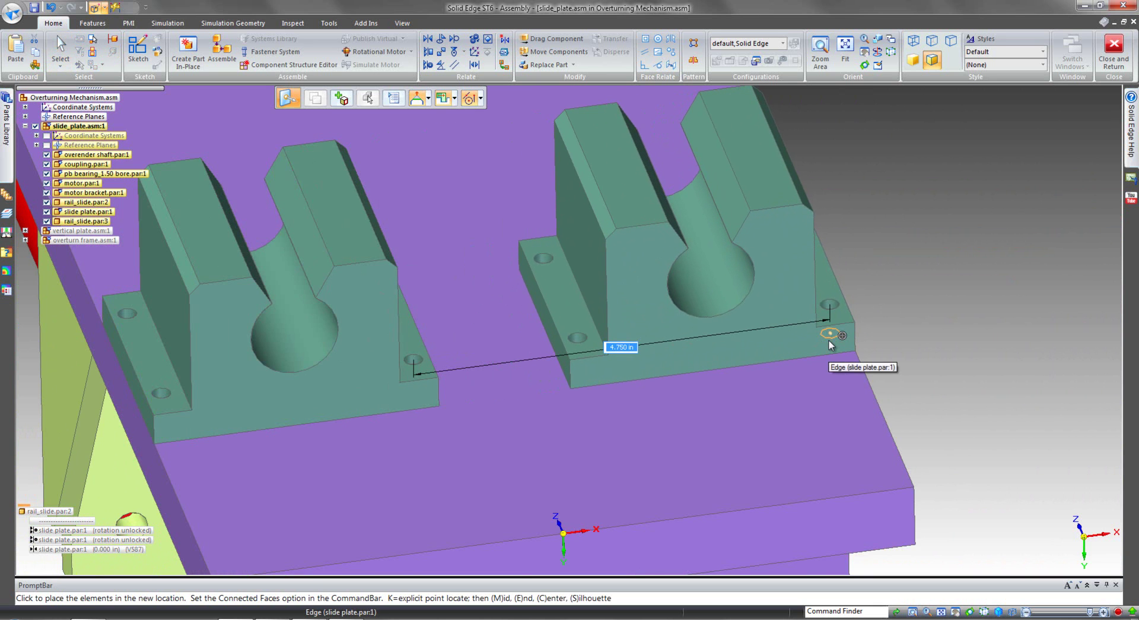
click(829, 336)
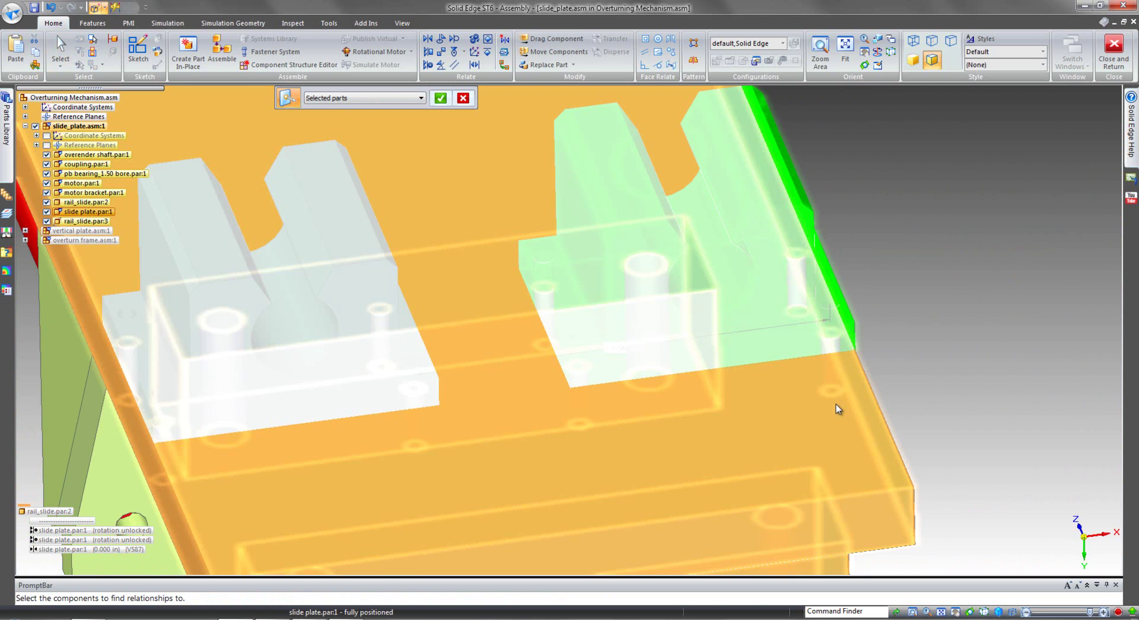
click(842, 401)
right_click(972, 235)
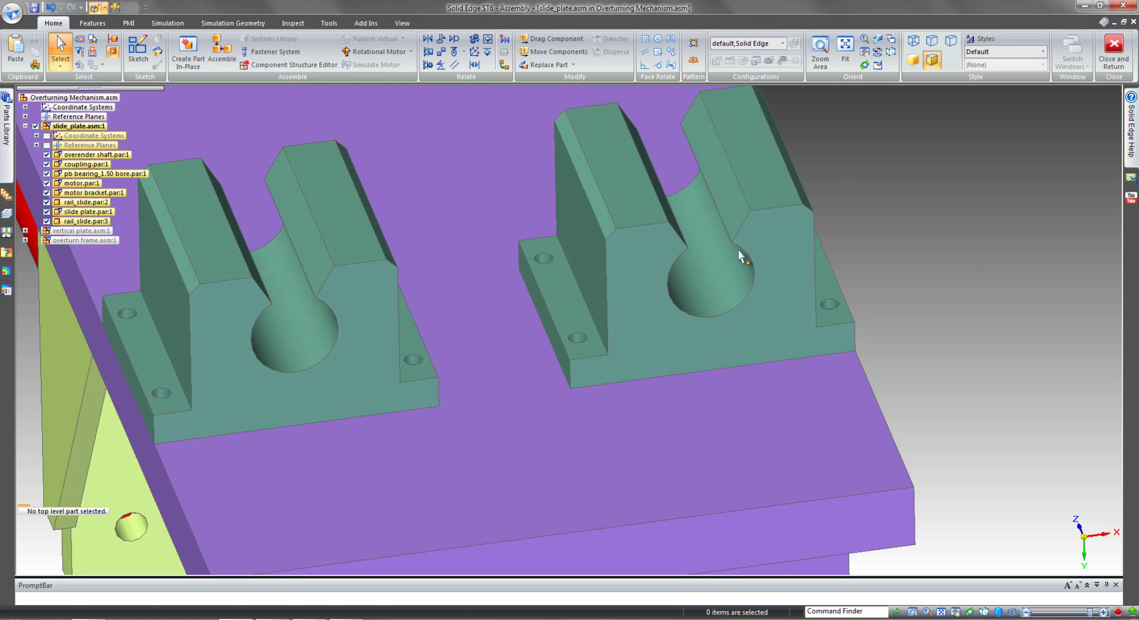
click(789, 229)
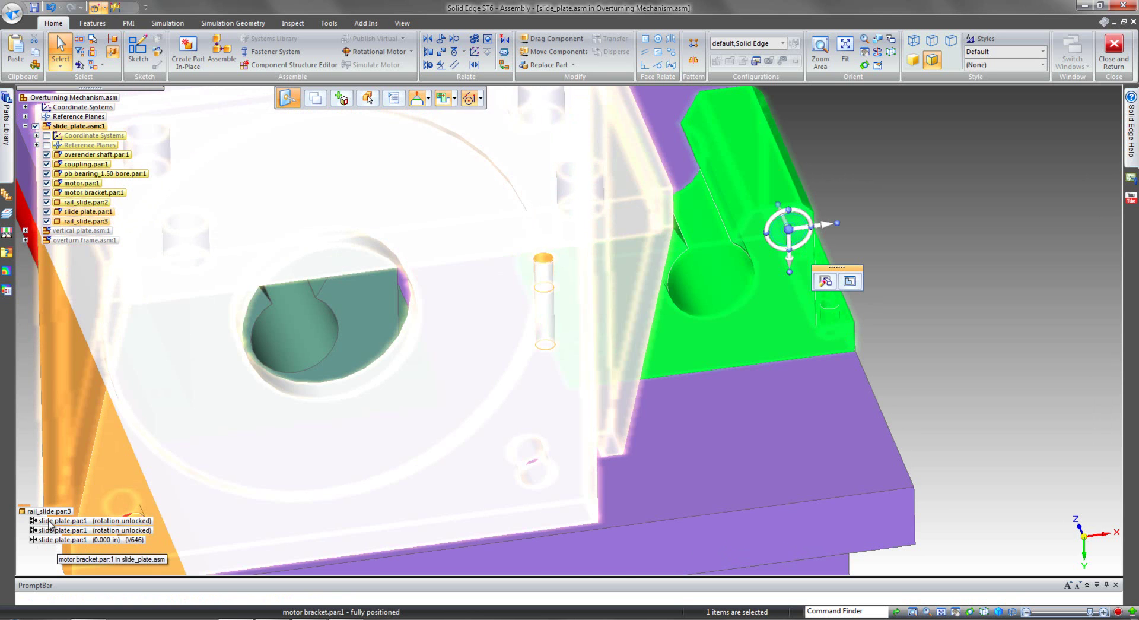
click(947, 319)
Step: Select both rail slides together and place the steering wheel on the front rail slide's inner mounting hole
middle_drag(948, 319, 652, 374)
middle_drag(1016, 329, 302, 357)
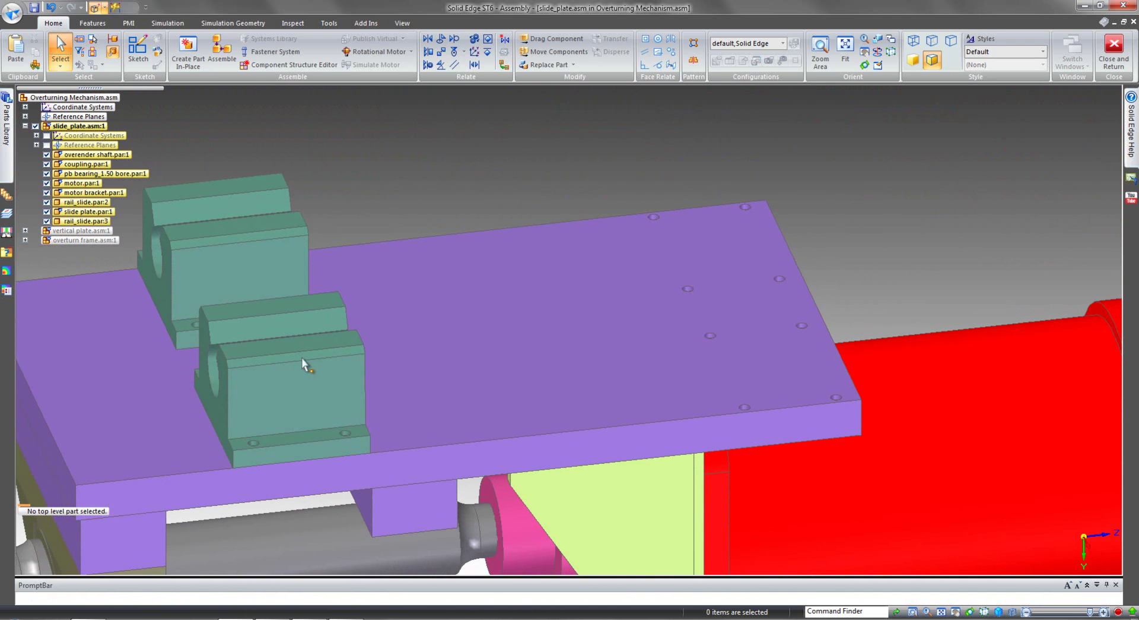
click(302, 358)
ctrl+click(258, 205)
middle_drag(387, 368, 254, 325)
click(244, 316)
scroll(358, 363, up, 1)
click(270, 403)
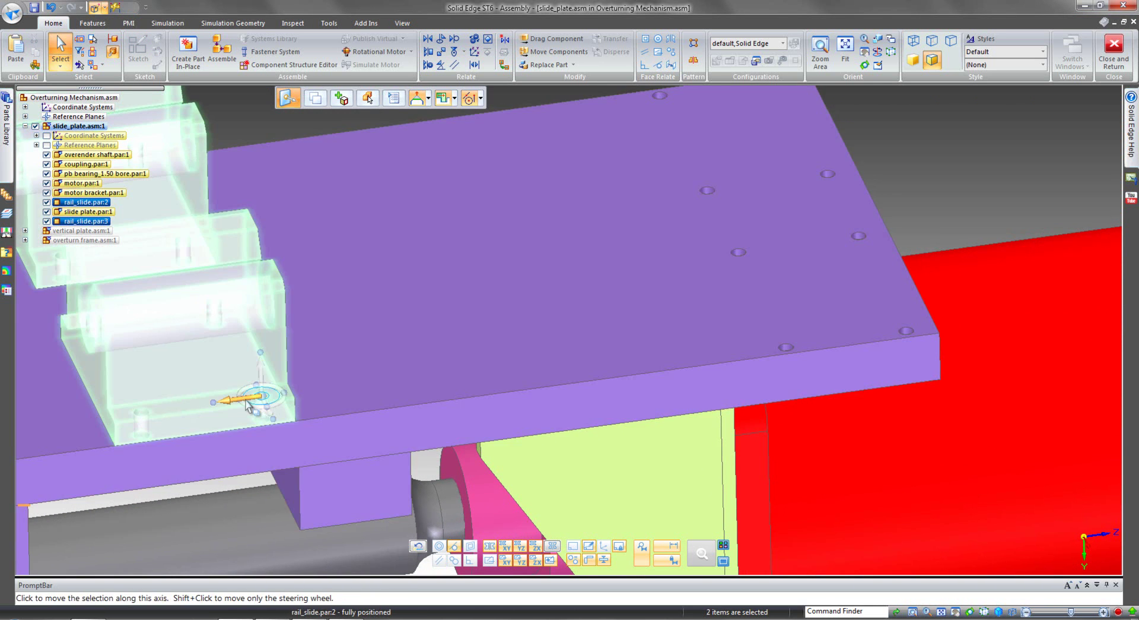
Step: Copy both rail slides along the plate to the corner hole at the opposite end, and relate the copies to the slide plate
click(246, 403)
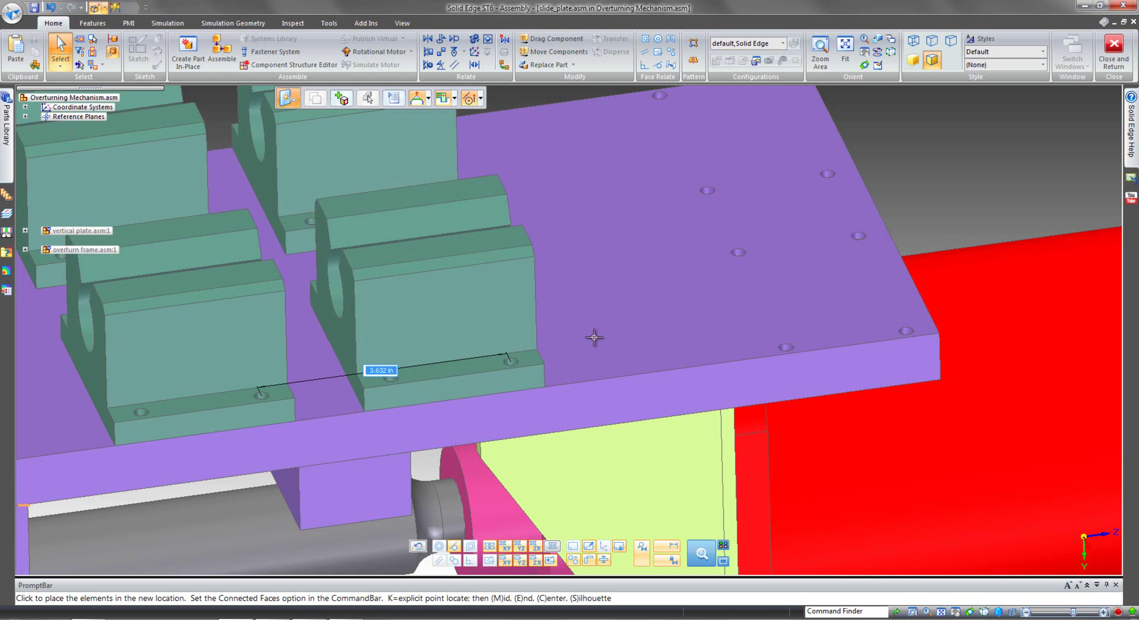
click(913, 330)
click(544, 180)
right_click(968, 138)
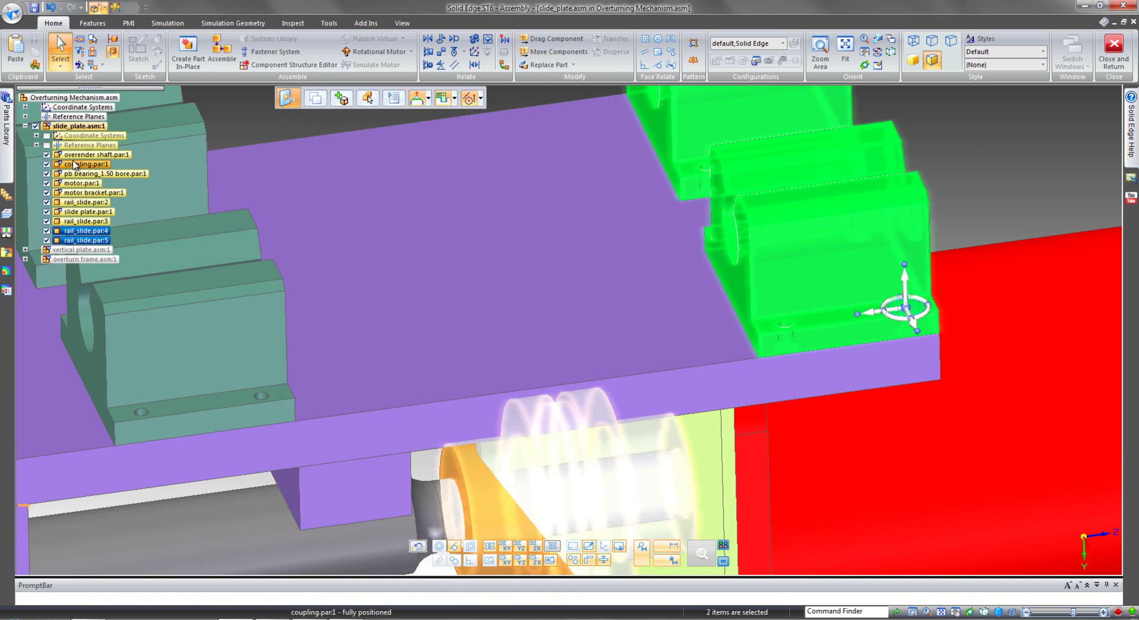
Step: Examine the relationships to the slide plate of the copied rail slides rail_slide.par:3, rail_slide.par:4 and rail_slide.par:5
click(83, 230)
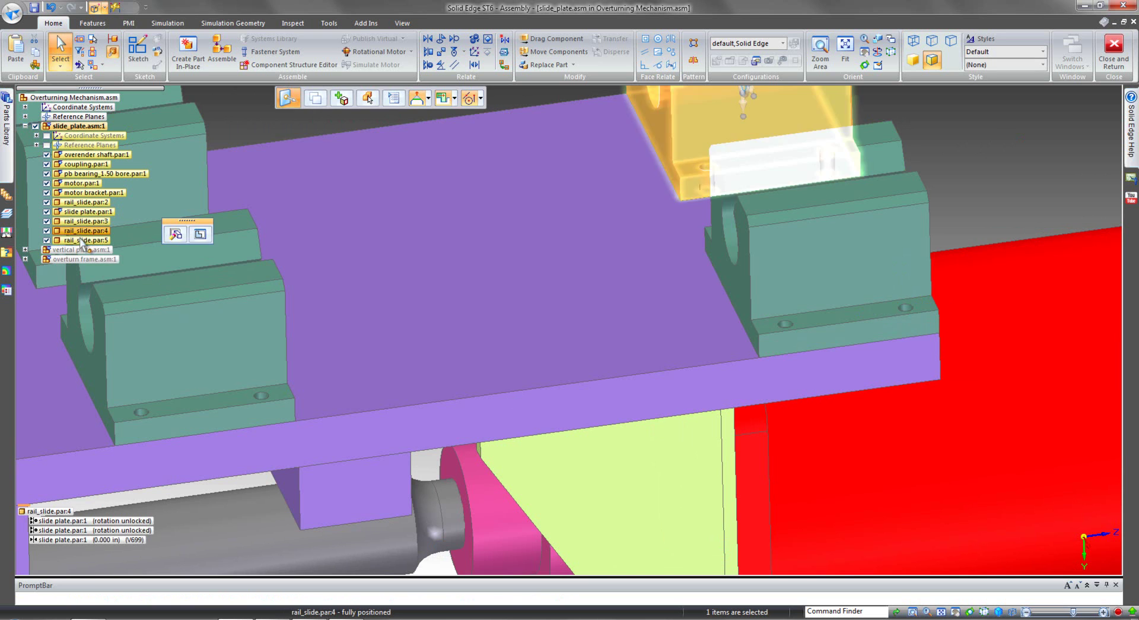
click(83, 240)
click(968, 225)
scroll(1031, 154, down, 5)
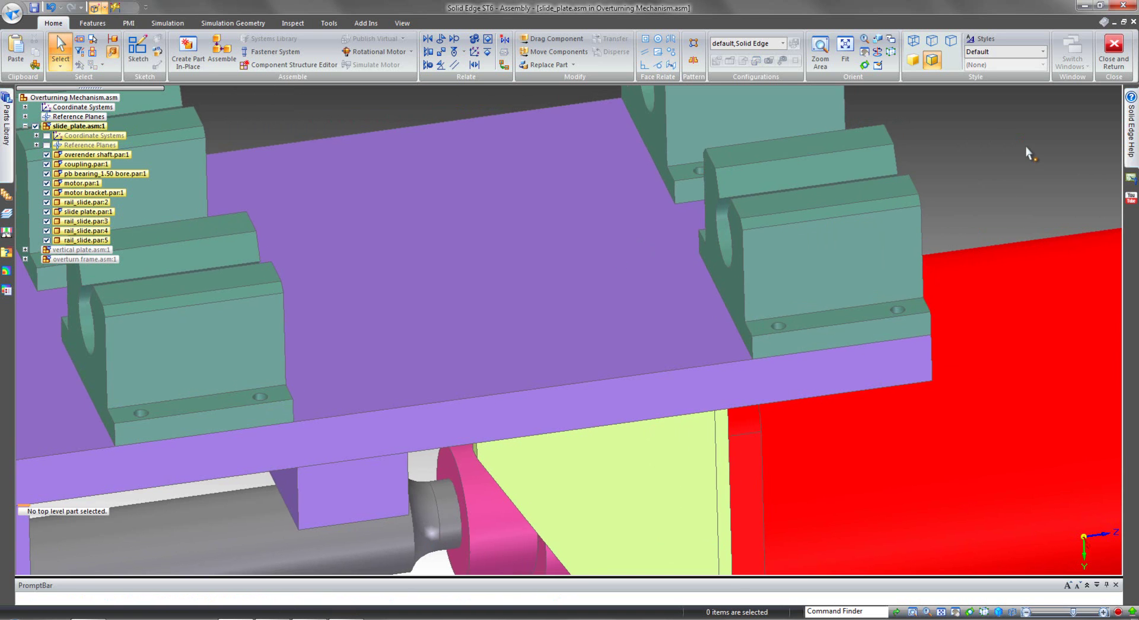
middle_drag(735, 210, 893, 215)
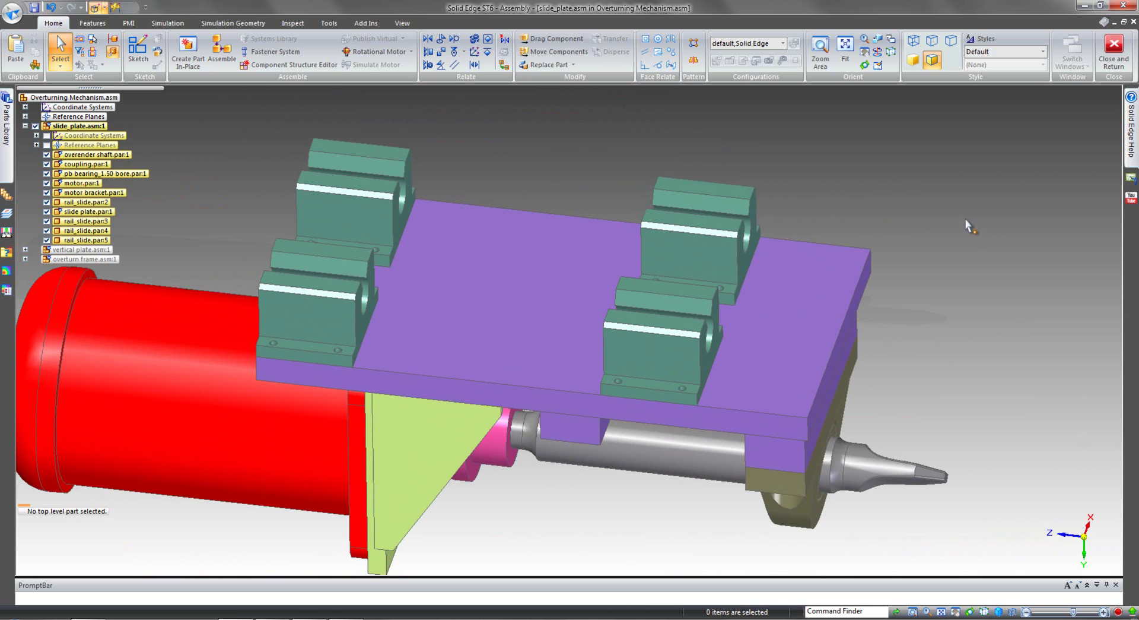
scroll(977, 223, up, 2)
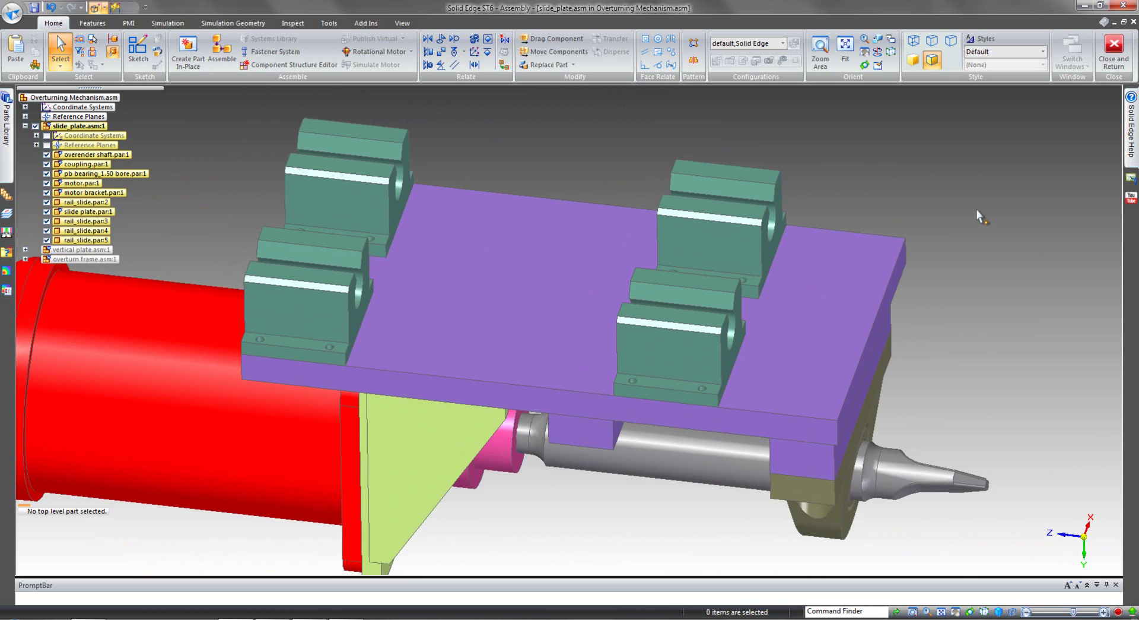
scroll(981, 194, down, 1)
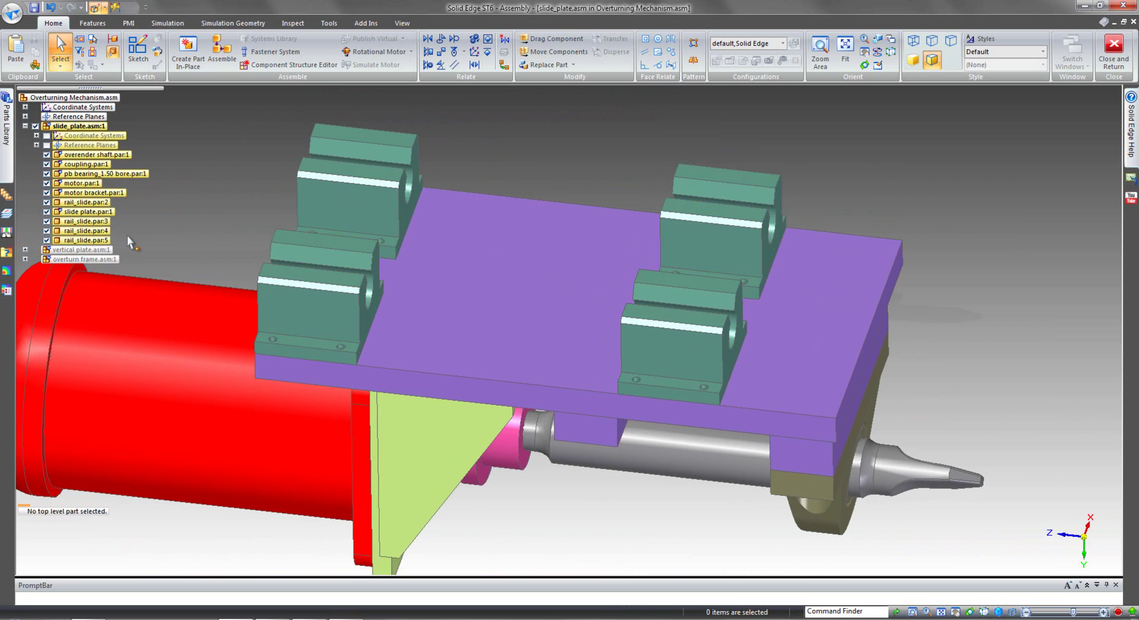
click(89, 222)
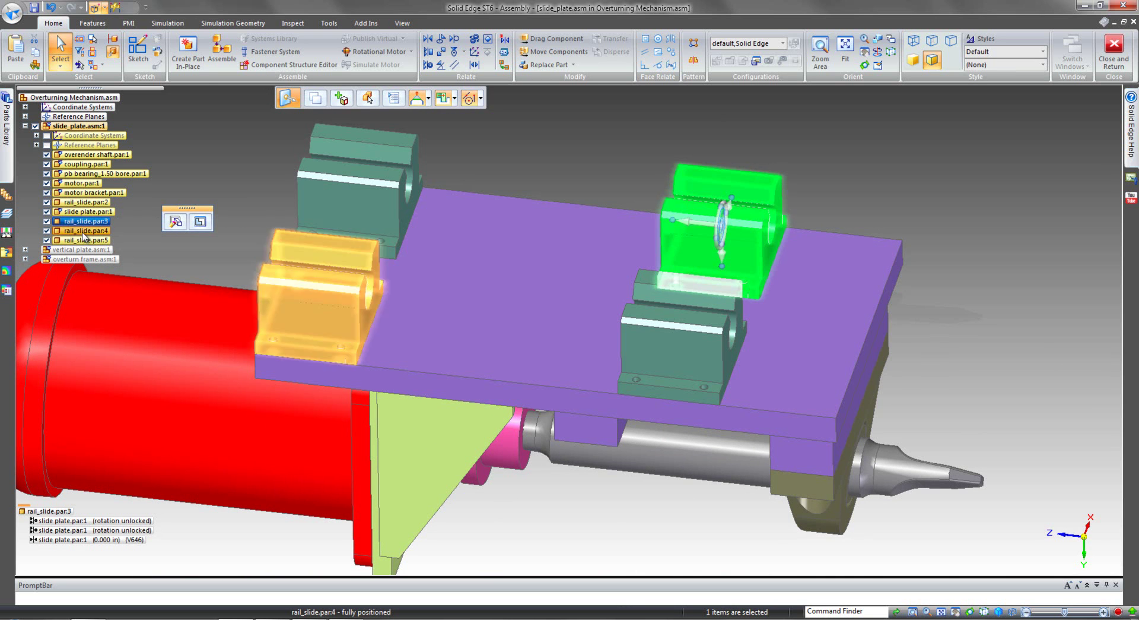
click(83, 231)
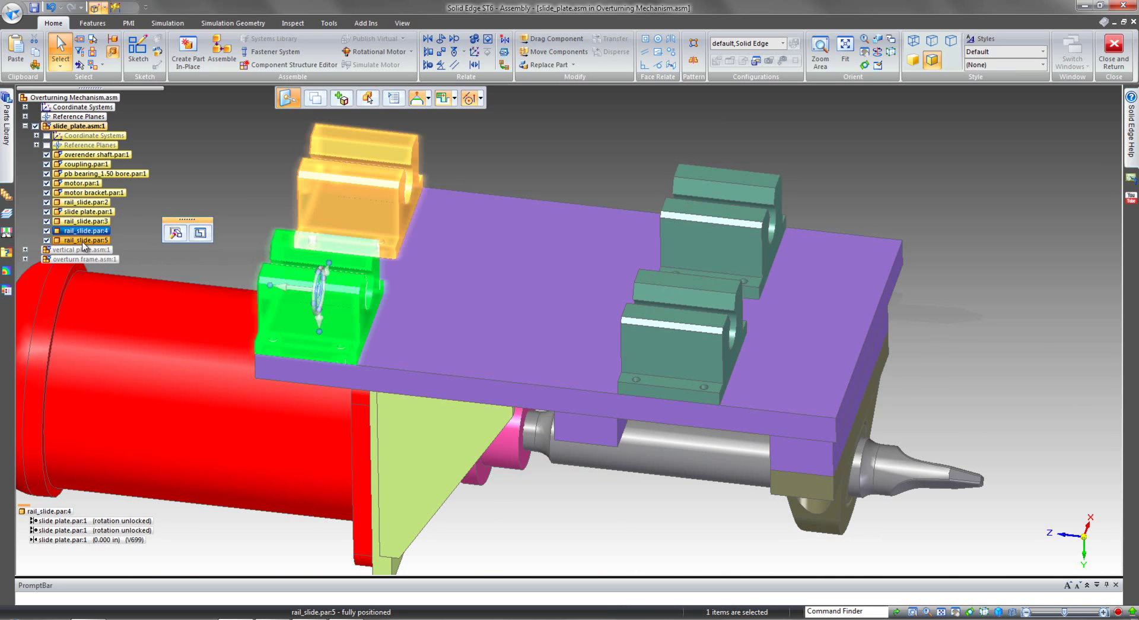
click(86, 202)
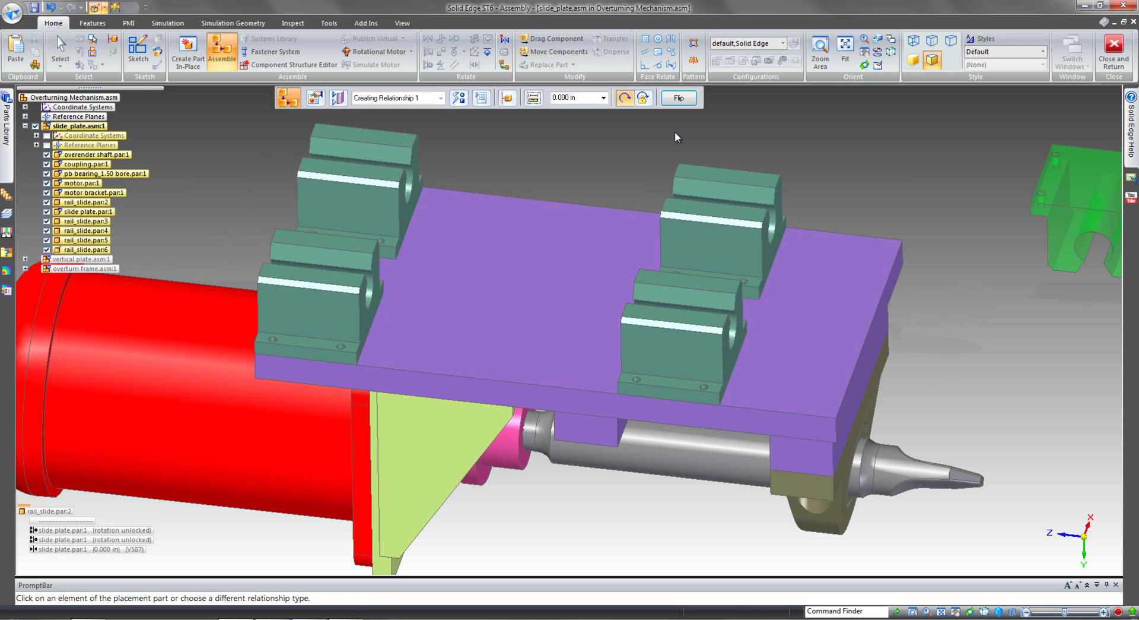
key(Escape)
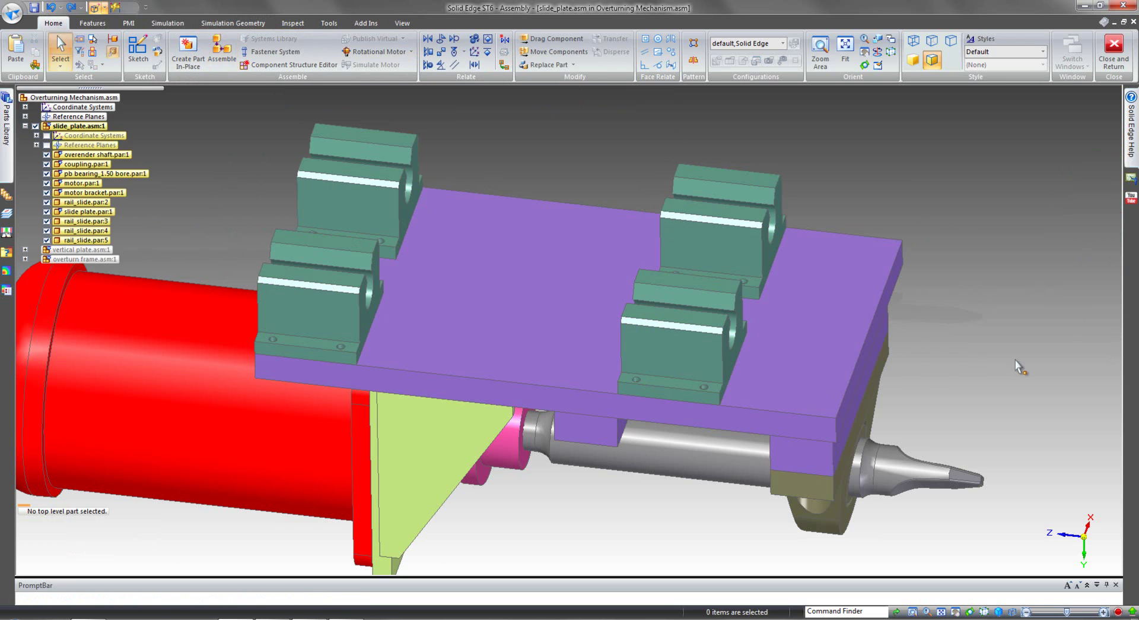
Step: Suppress all three relationships between rail_slide.par:2 and the slide plate
click(689, 347)
click(85, 531)
shift+click(70, 550)
right_click(70, 552)
click(102, 573)
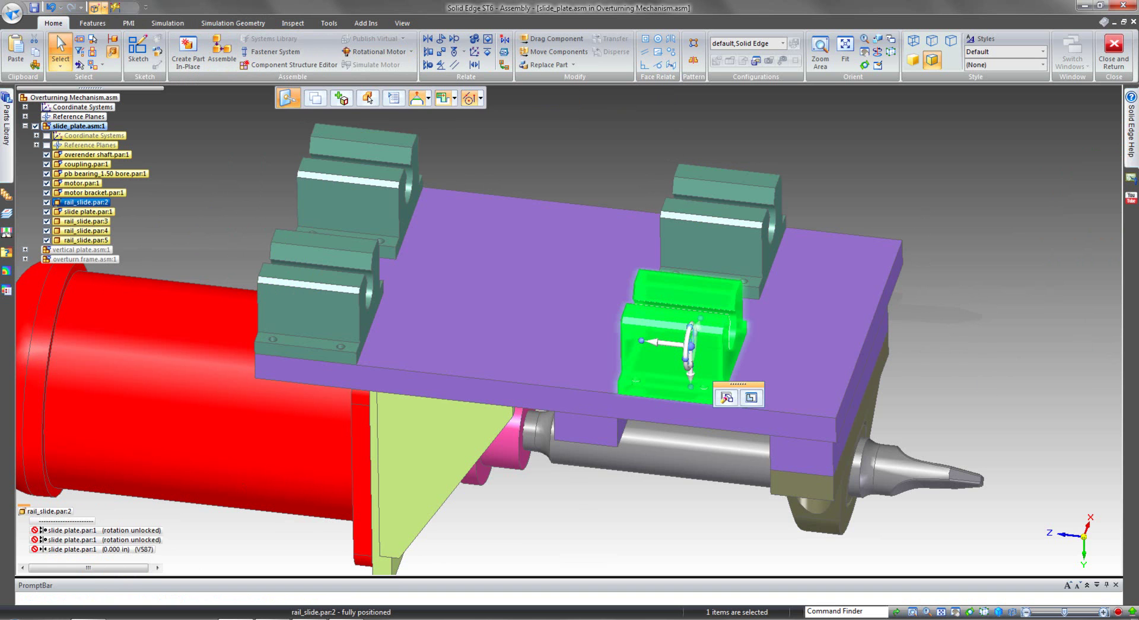
click(1033, 193)
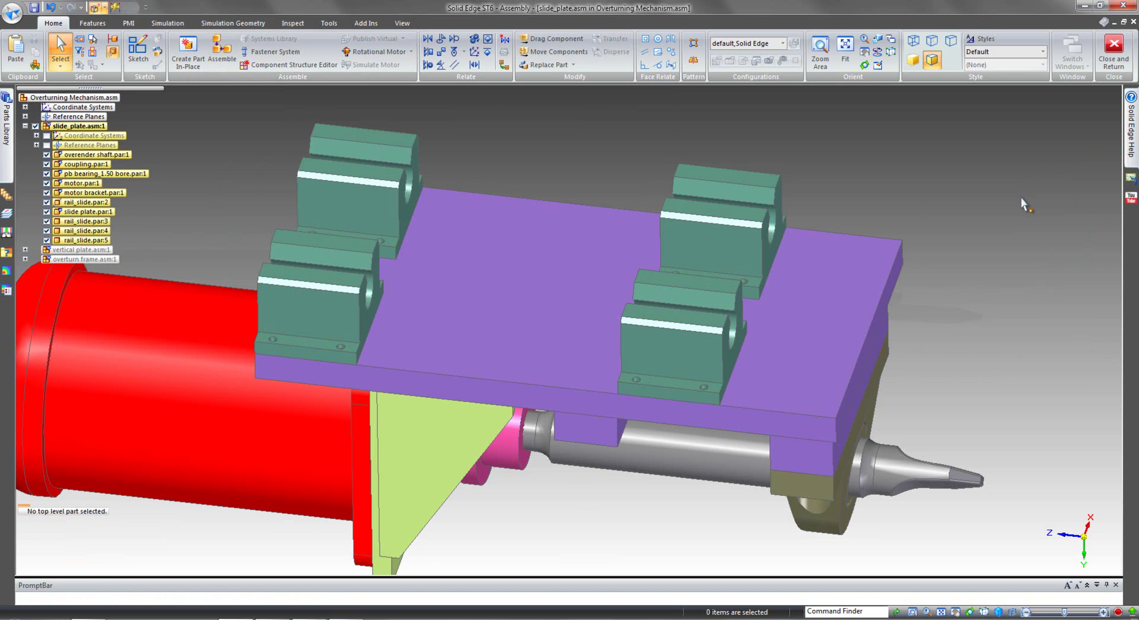
Step: Start an inter-part relationship with the slide plate as the driven component and rail_slide.par:2 as the driving component
scroll(1004, 197, up, 4)
middle_drag(893, 138, 954, 138)
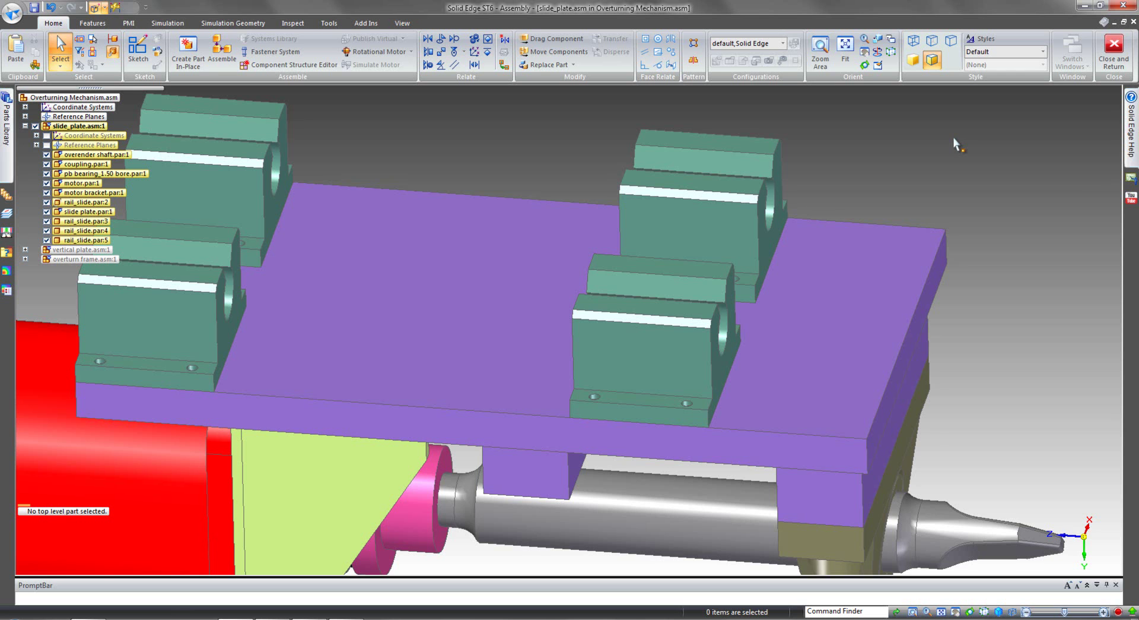
middle_drag(954, 138, 890, 133)
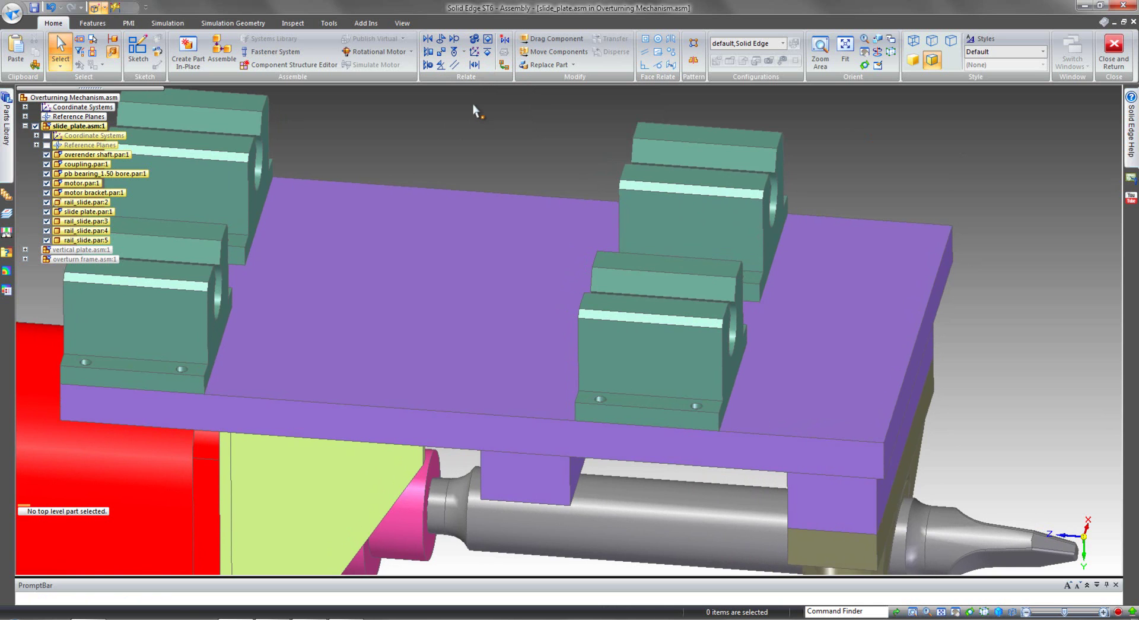
click(505, 66)
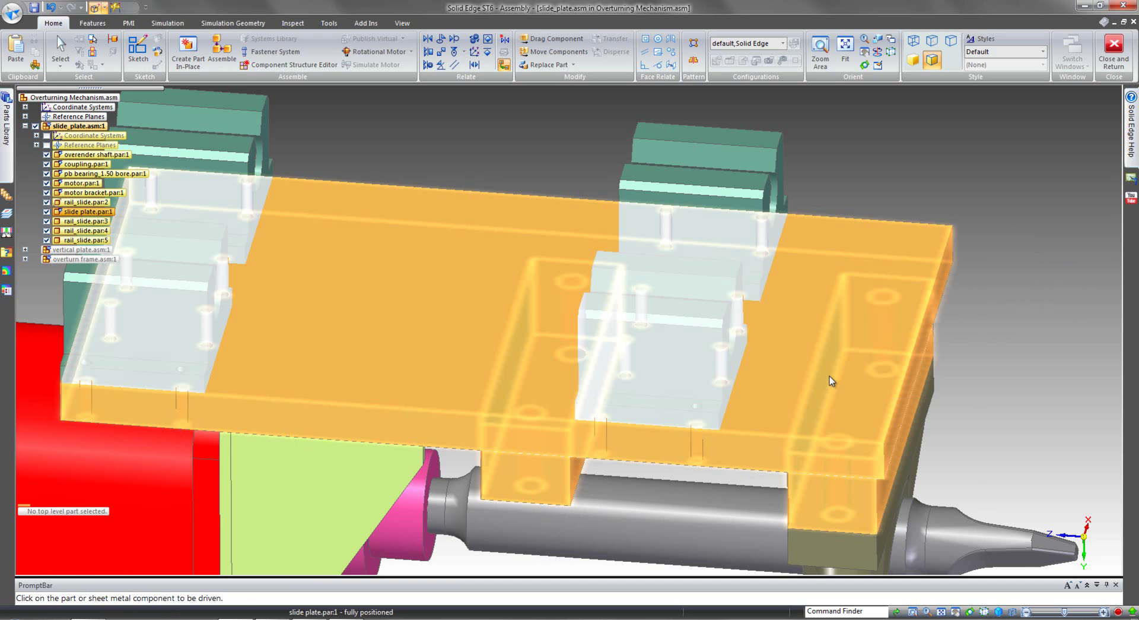
click(836, 380)
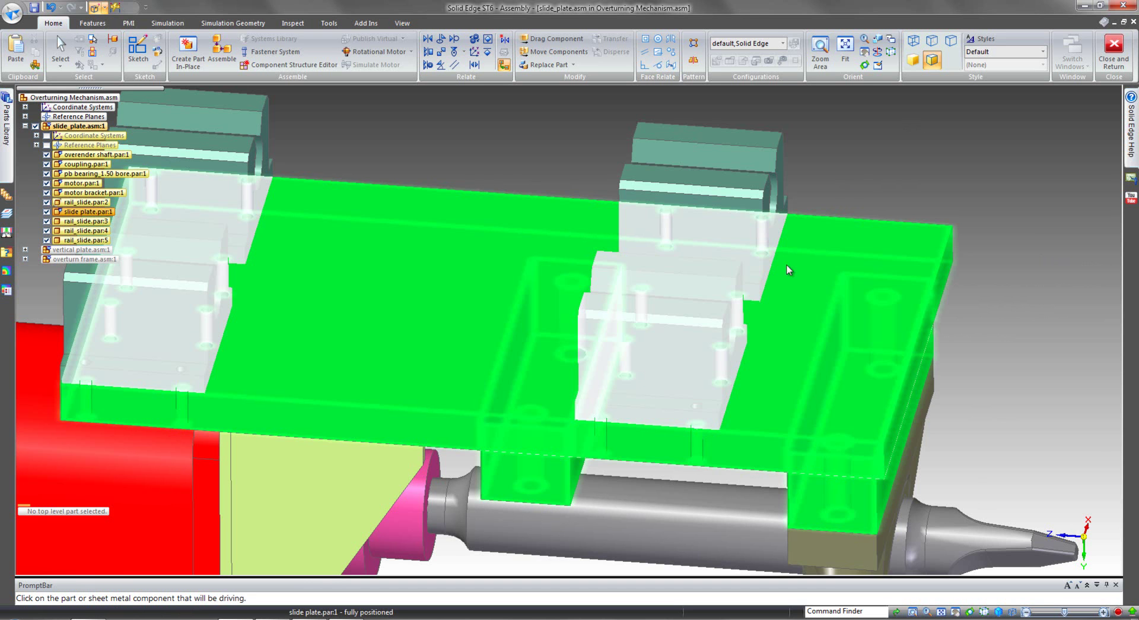
click(677, 326)
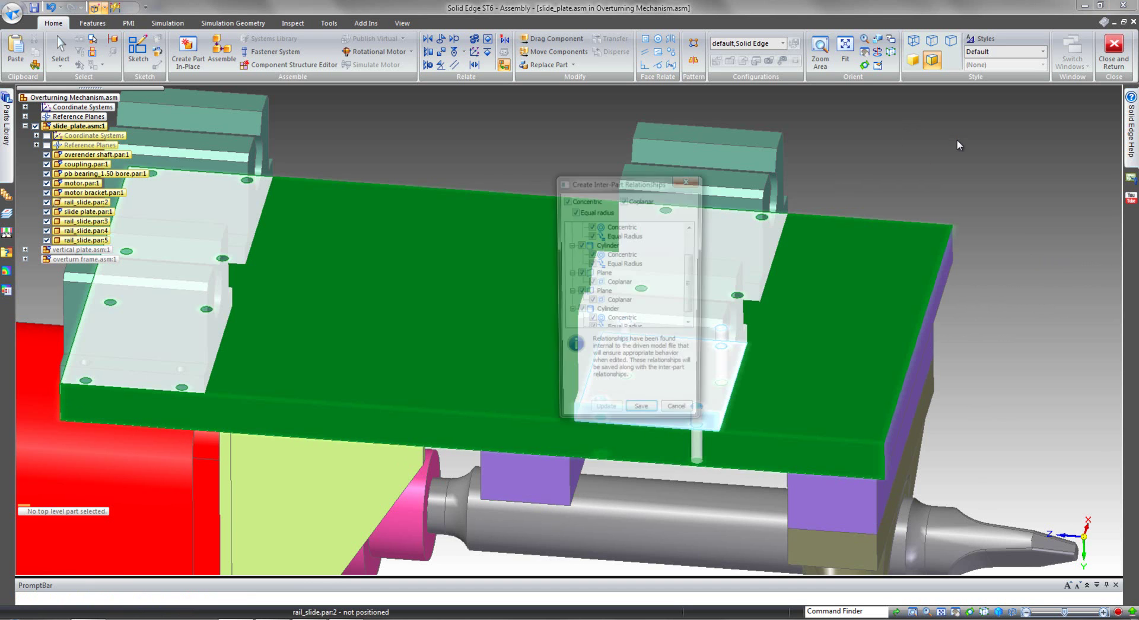
Step: Review the proposed Concentric, Equal Radius and Coplanar inter-part relationships, update the list with all of them included, and save them
drag(605, 190, 410, 140)
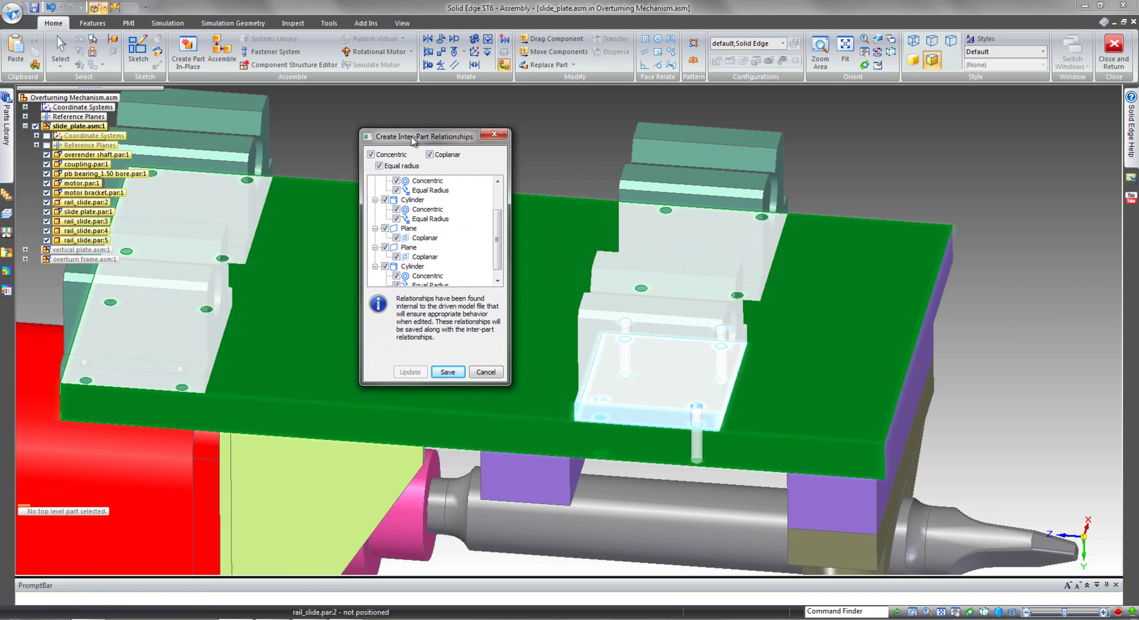
drag(501, 240, 502, 212)
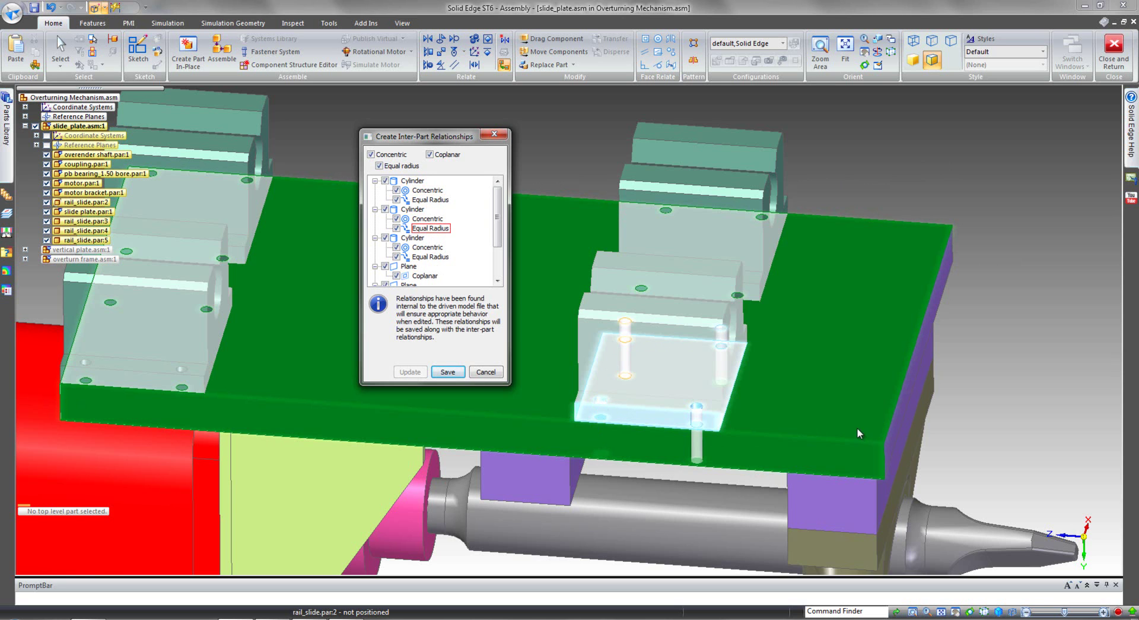
mouse_move(497, 216)
mouse_down()
mouse_move(488, 256)
mouse_move(496, 207)
mouse_up()
click(385, 209)
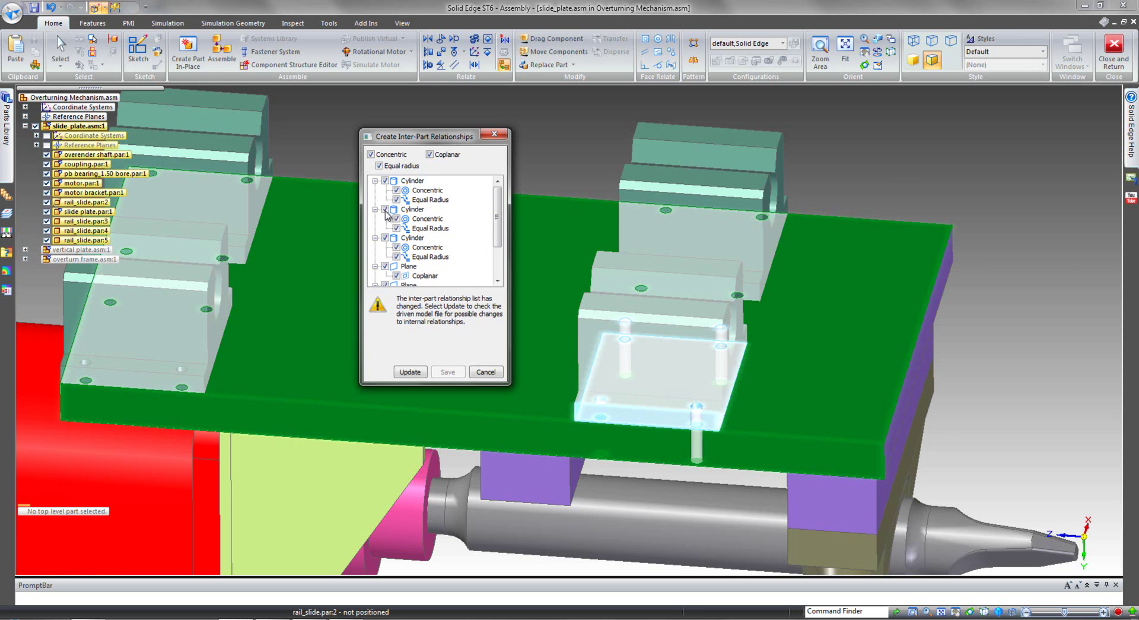
click(409, 266)
click(409, 372)
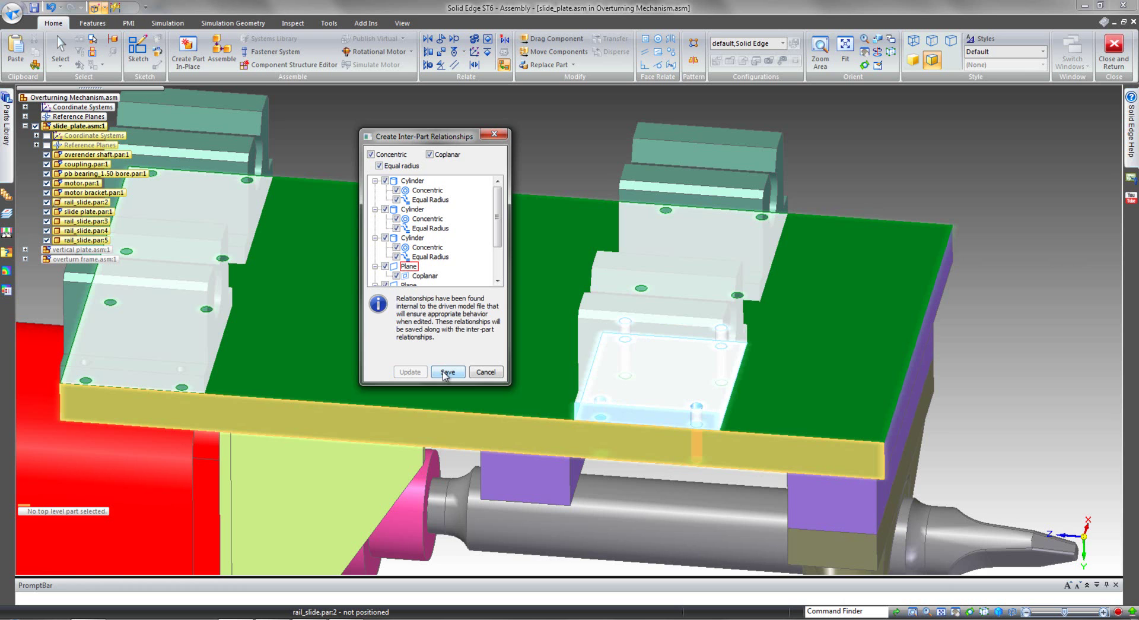
click(447, 372)
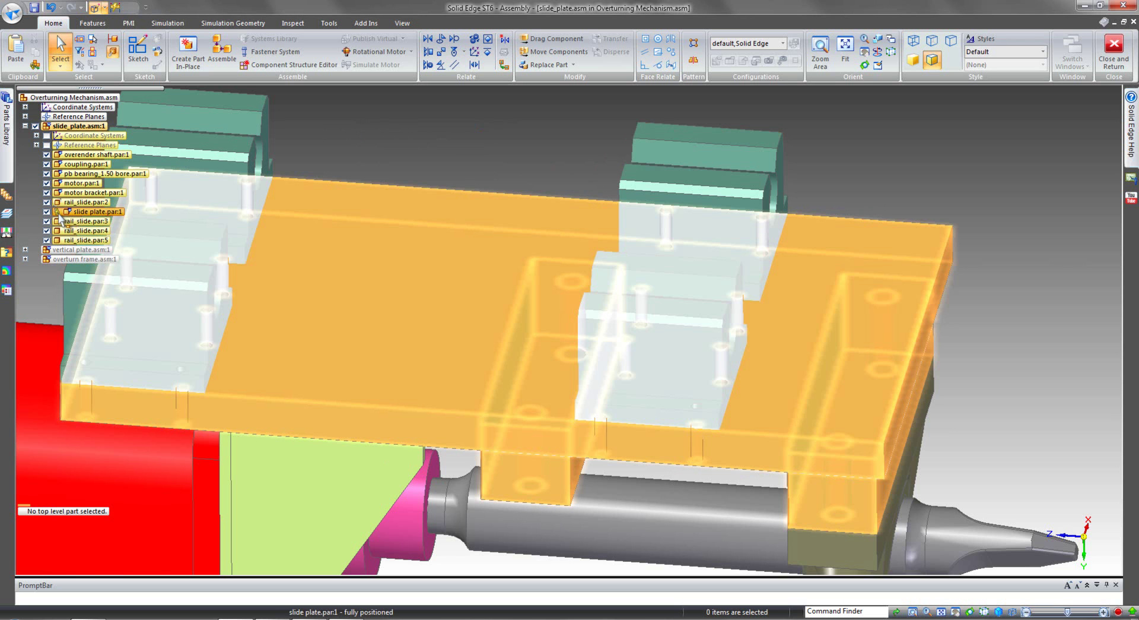
Step: Review the slide plate's full list of relationships to rail_slide.par:2 and the three copied rail slides
click(81, 214)
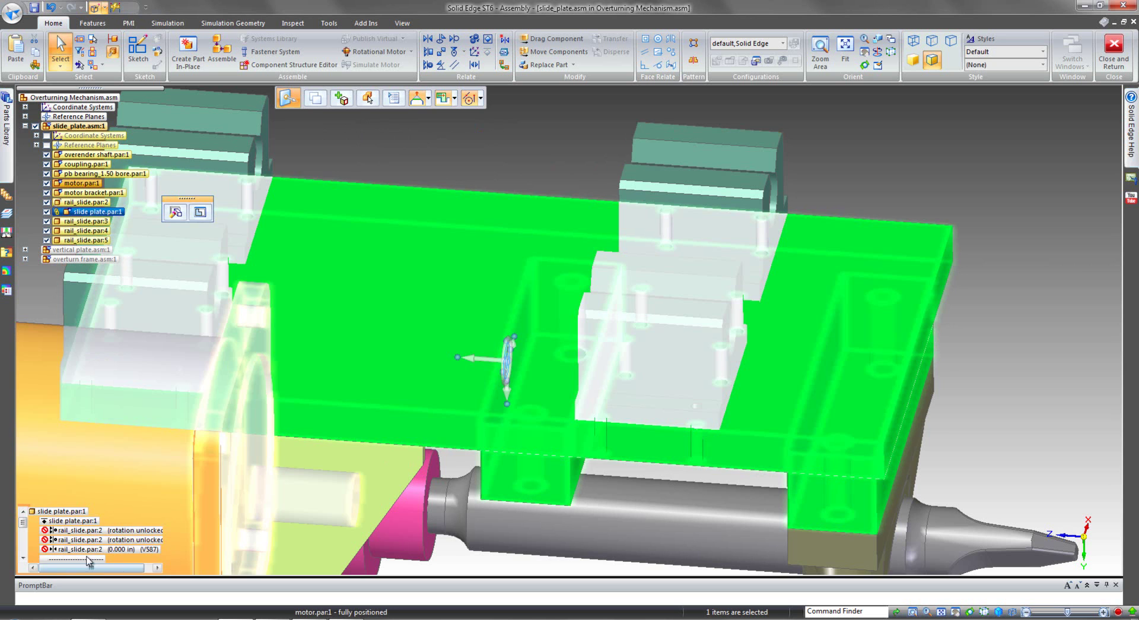
drag(36, 504, 31, 462)
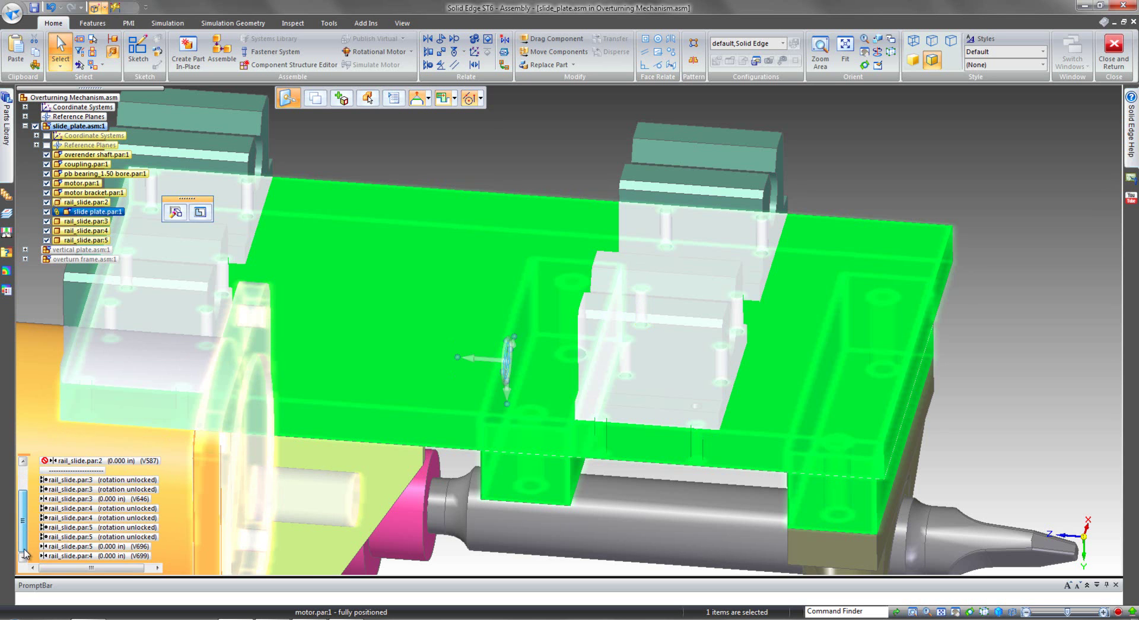
click(926, 178)
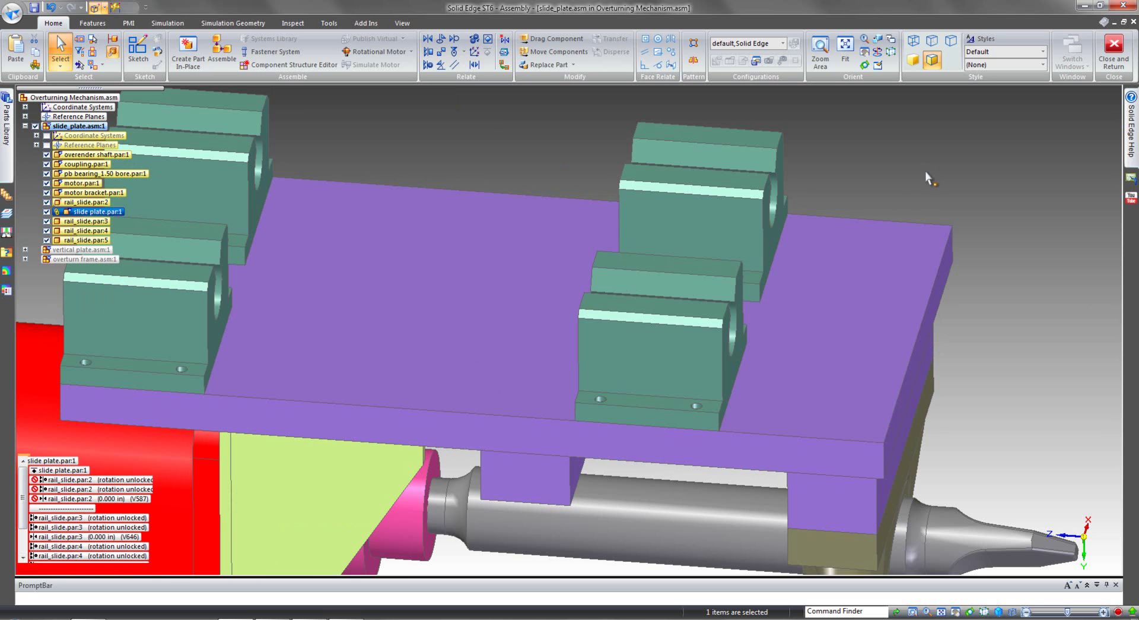
Step: Move rail_slide.par:2 by 0.5 in along the Z axis toward the bearing, including the slide plate as the component to find relationships to
mouse_move(937, 164)
middle_down()
mouse_move(956, 156)
mouse_move(921, 153)
middle_up()
click(673, 351)
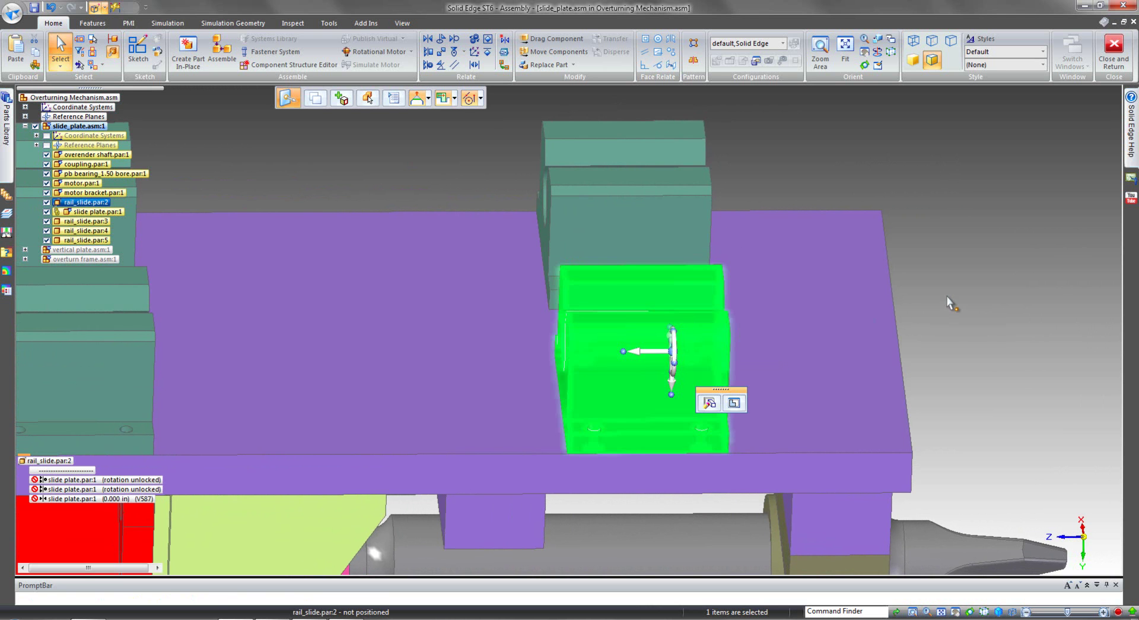
middle_drag(941, 297, 926, 283)
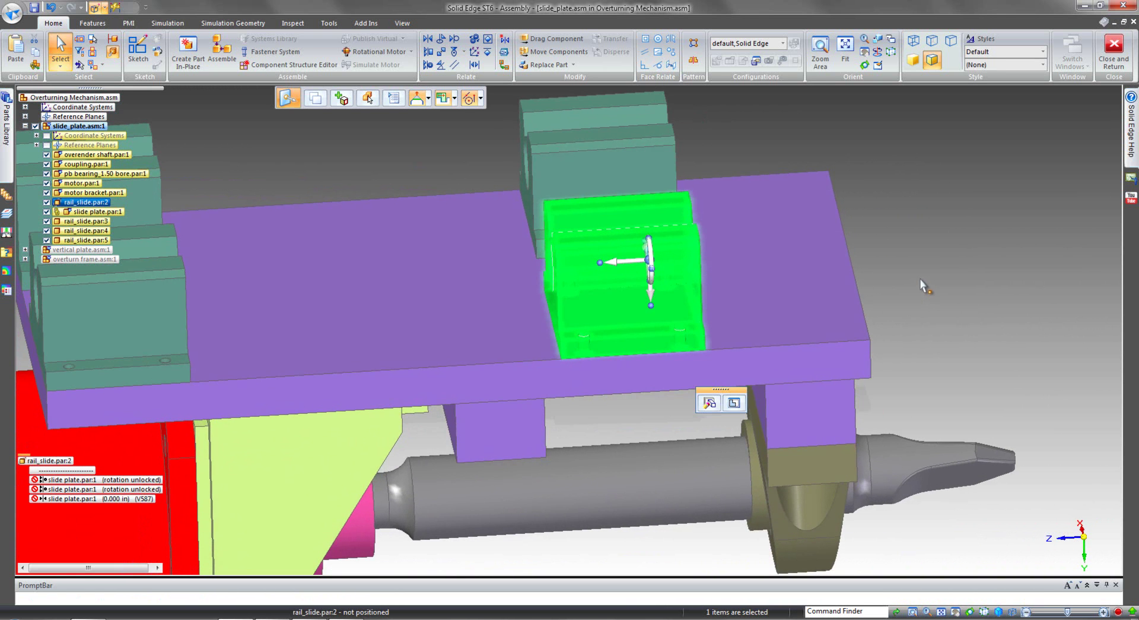
click(632, 260)
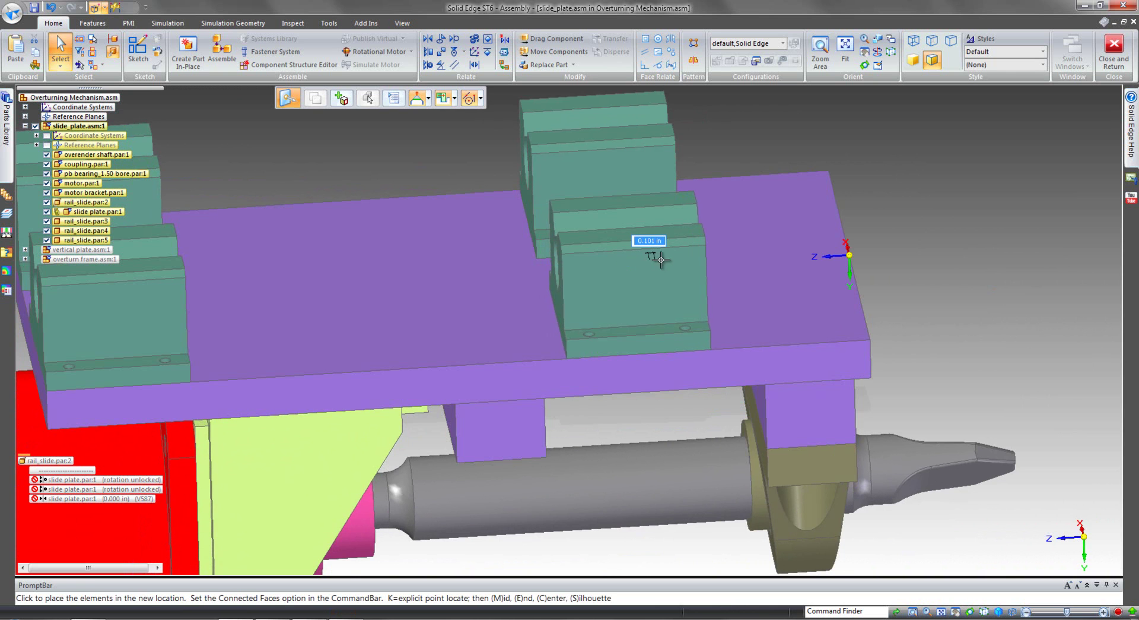
text(.5)
key(Return)
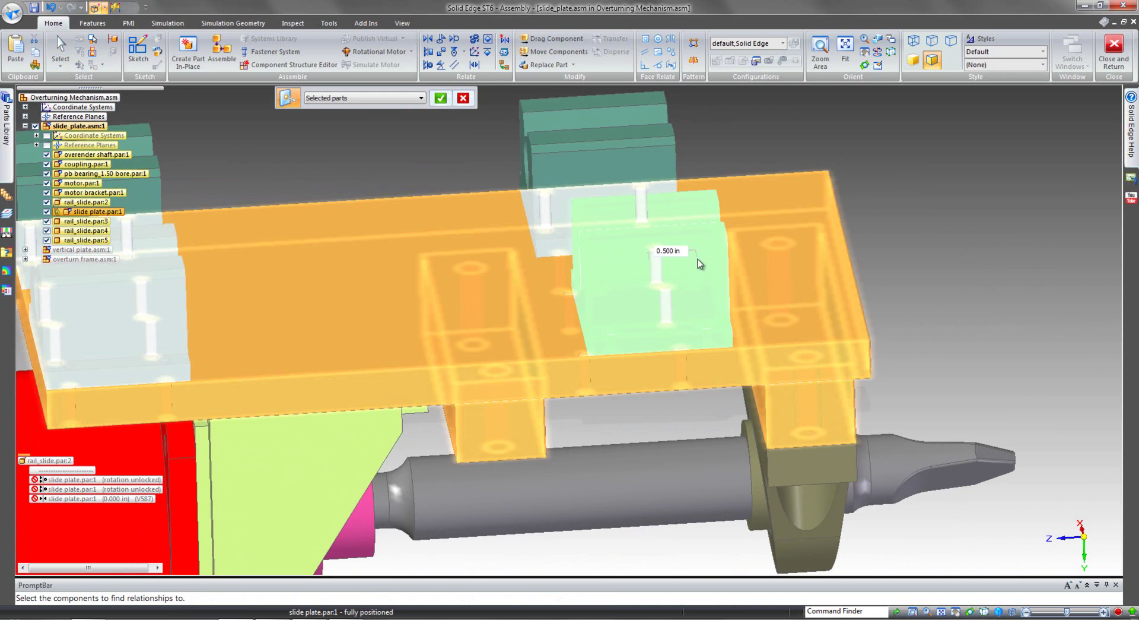
click(440, 98)
click(468, 210)
click(932, 209)
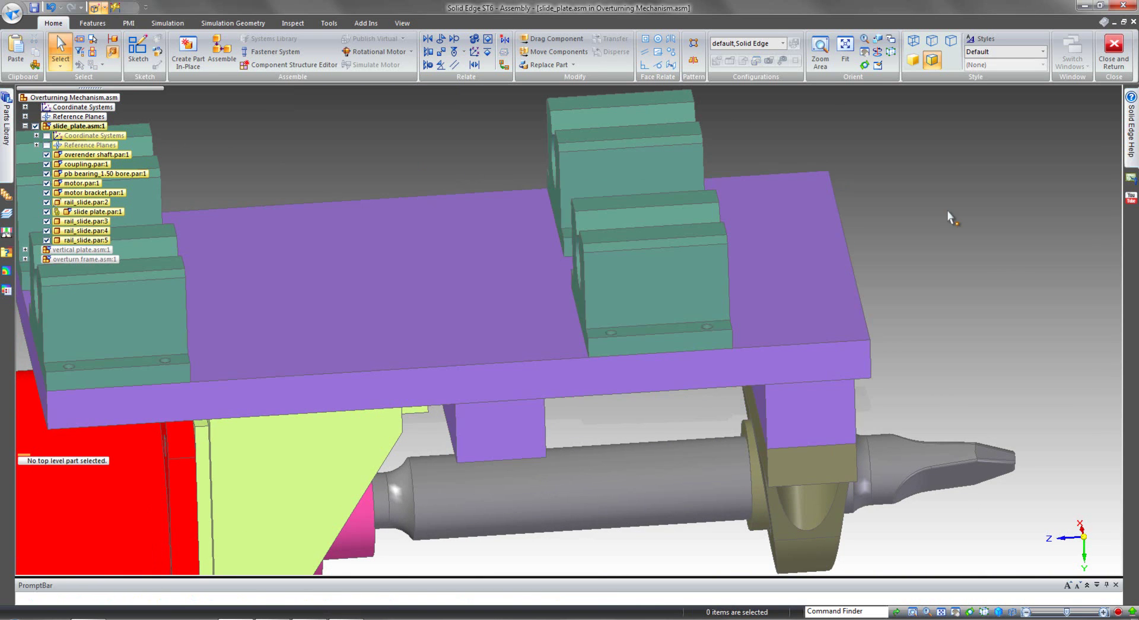
Step: Inspect the slide plate's hole patterns and the rail slide positions from underneath, from above and across the whole assembly
middle_drag(947, 211, 665, 215)
middle_drag(810, 219, 600, 134)
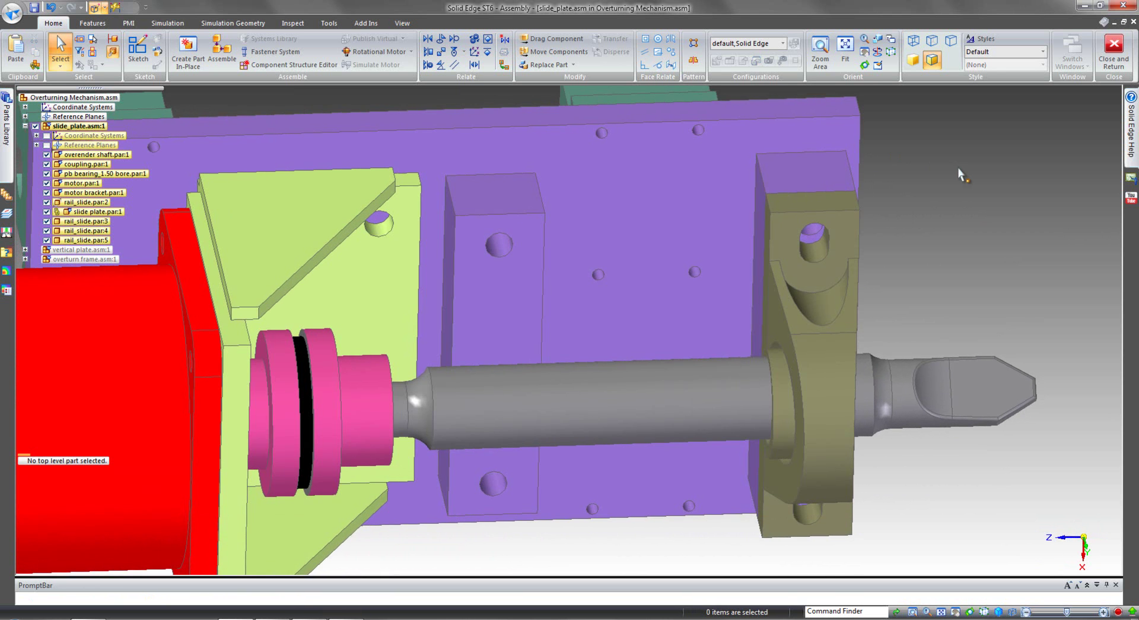
shift+middle_drag(958, 154, 1030, 172)
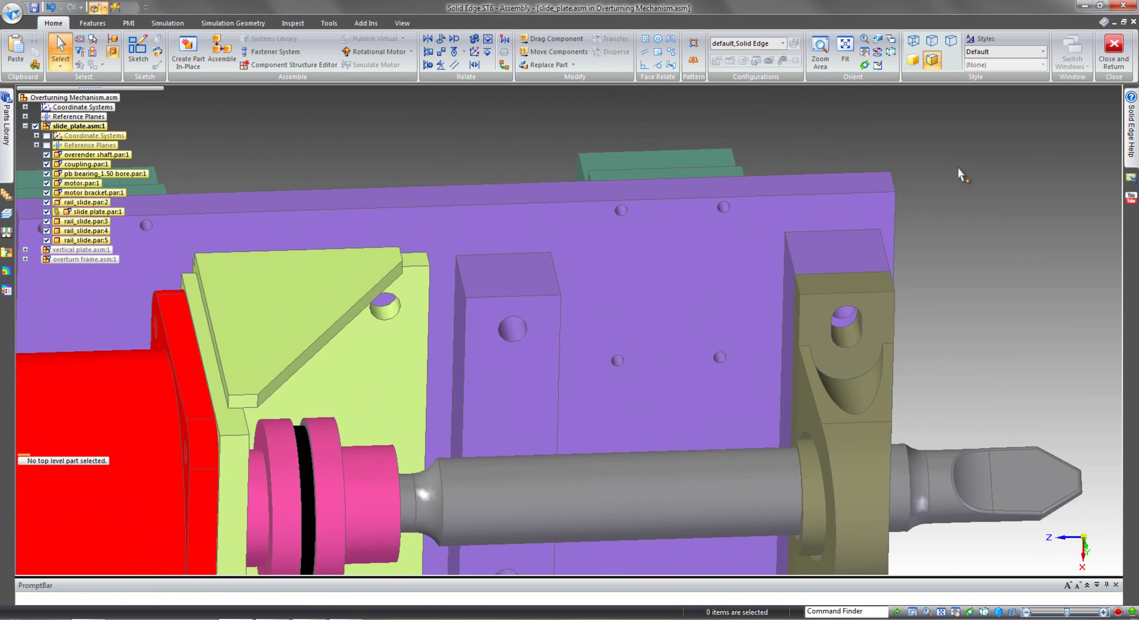
middle_drag(916, 137, 972, 175)
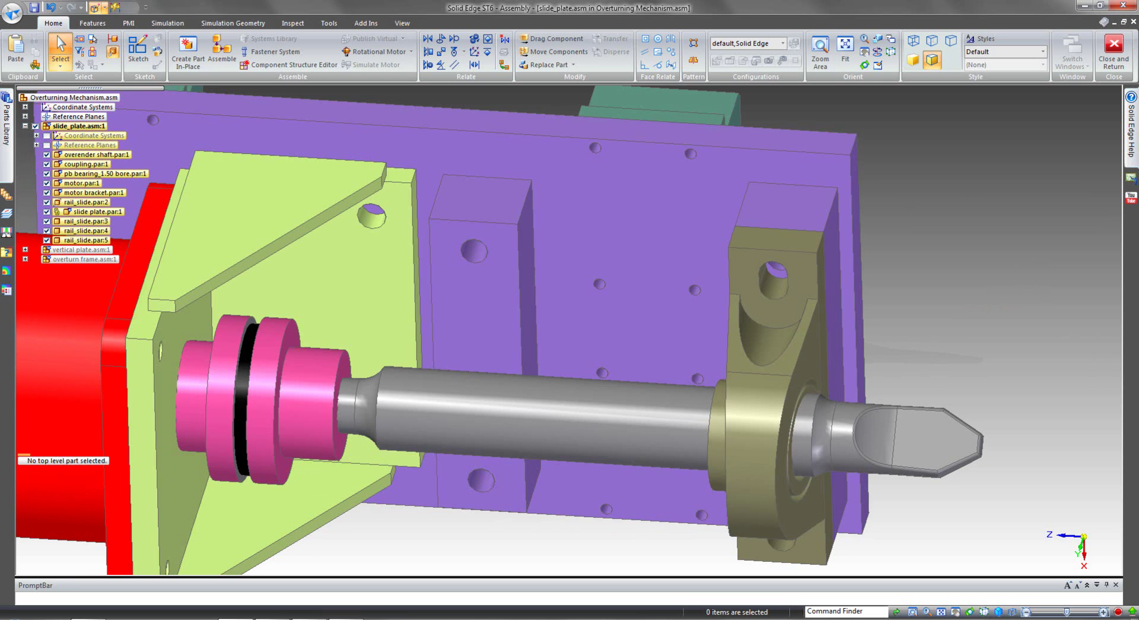
middle_drag(970, 202, 964, 30)
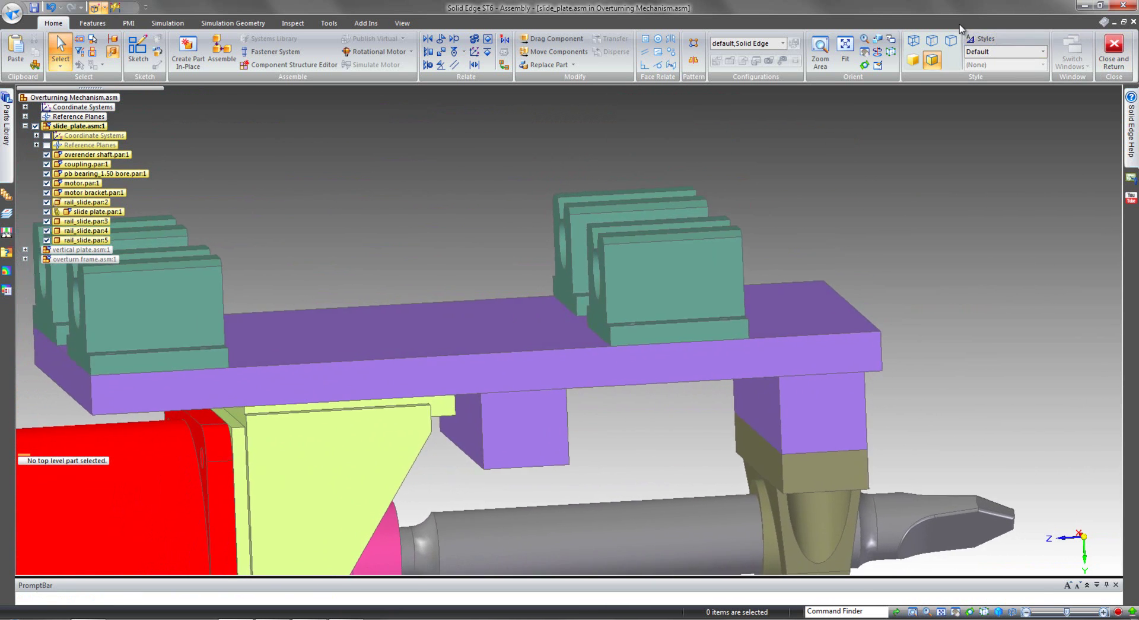
middle_drag(943, 243, 920, 269)
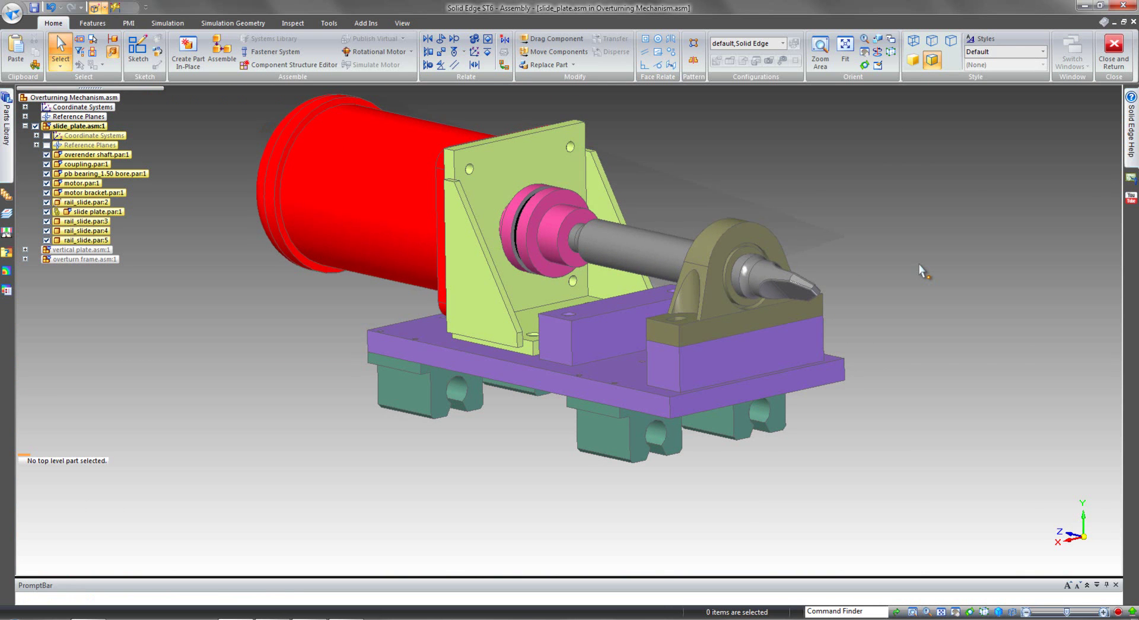
middle_drag(918, 264, 918, 262)
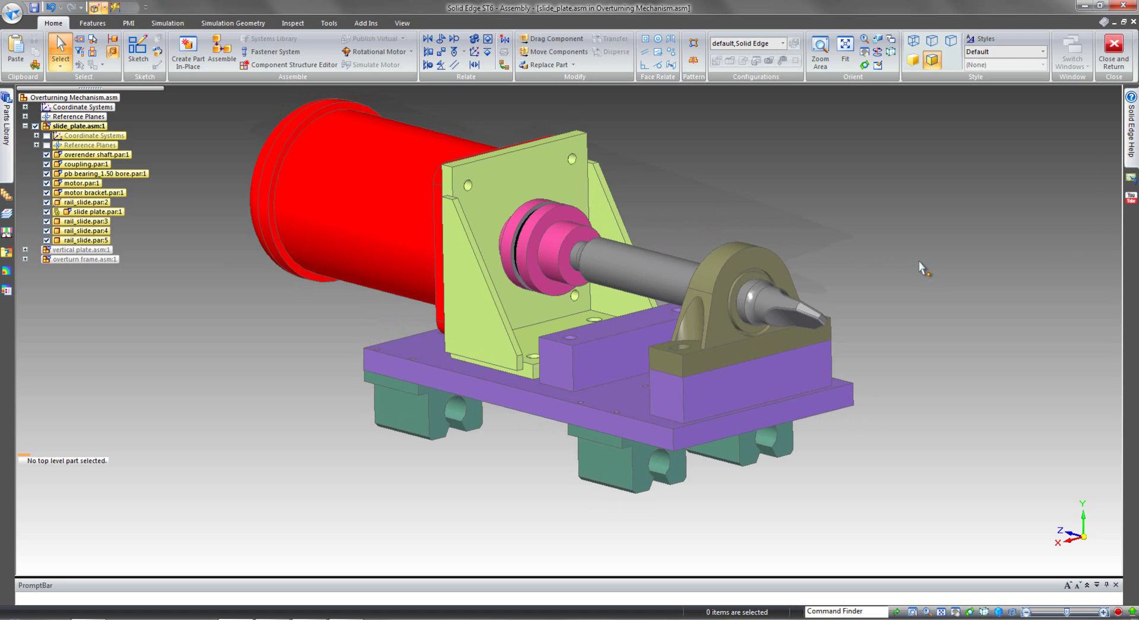